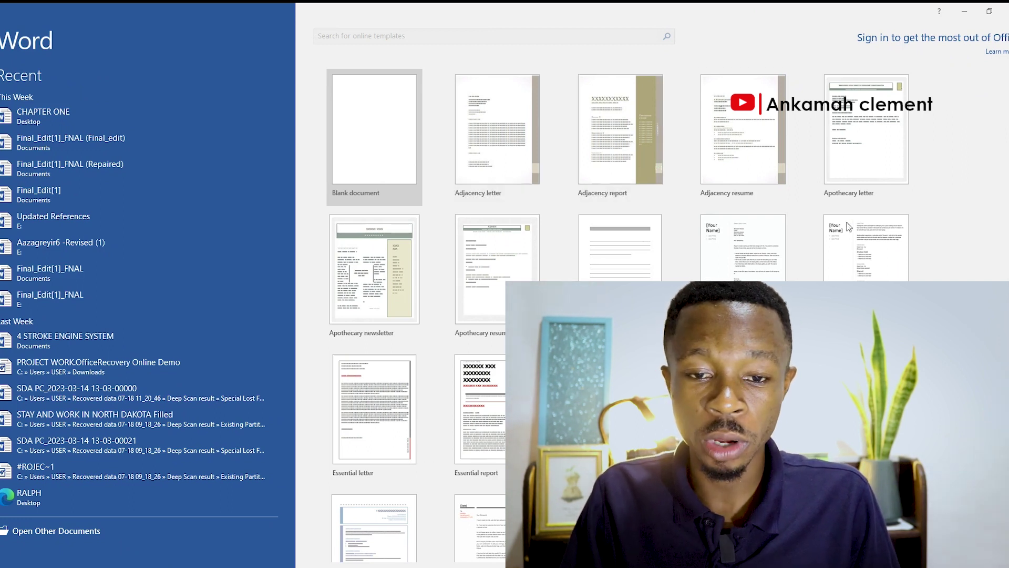
Create a new blank document.
{"action": "scroll", "coordinate": [578, 263], "scroll_direction": "down", "scroll_amount": 3}
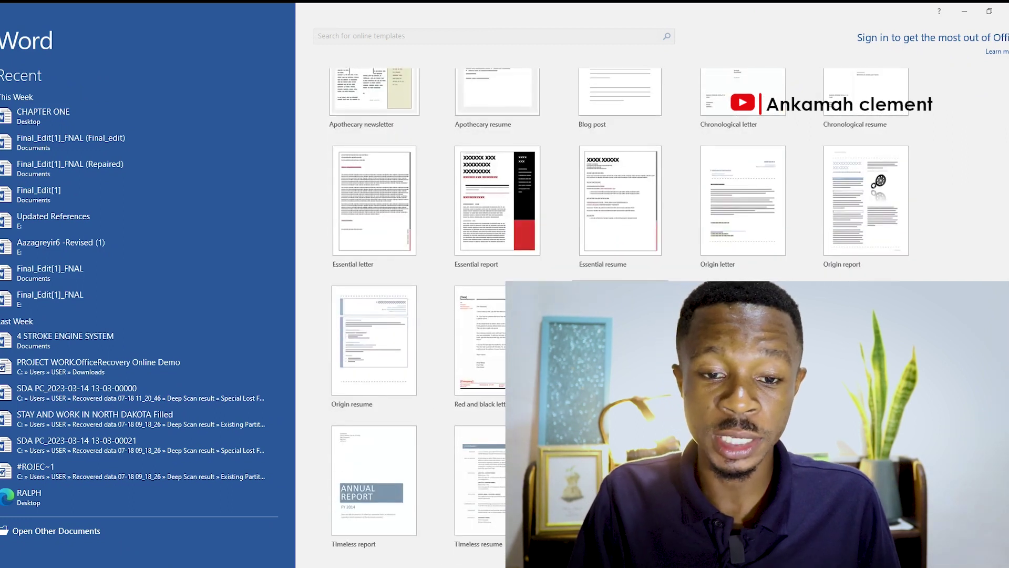
{"action": "scroll", "coordinate": [955, 181], "scroll_direction": "up", "scroll_amount": 3}
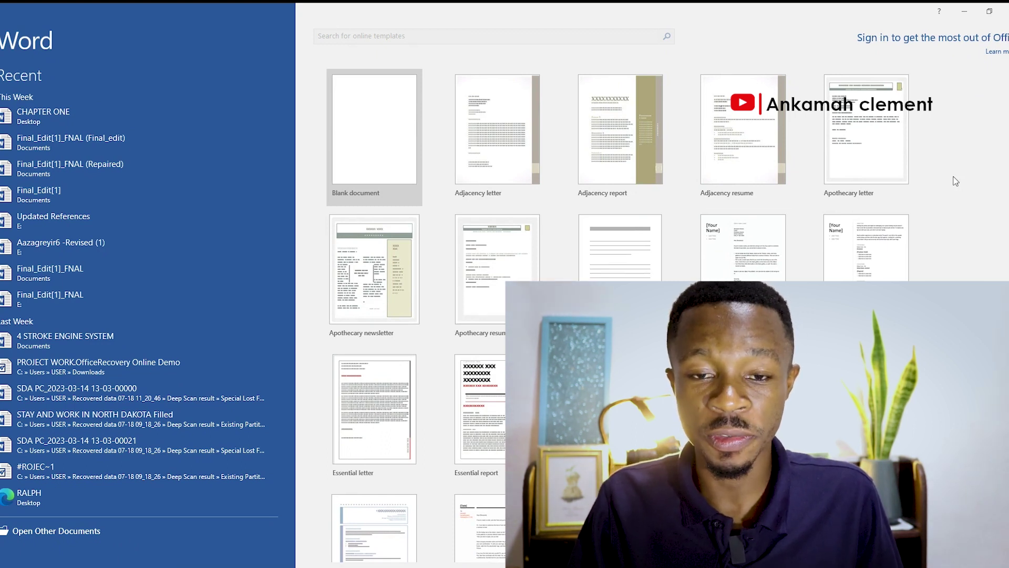
{"action": "left_click", "coordinate": [400, 137]}
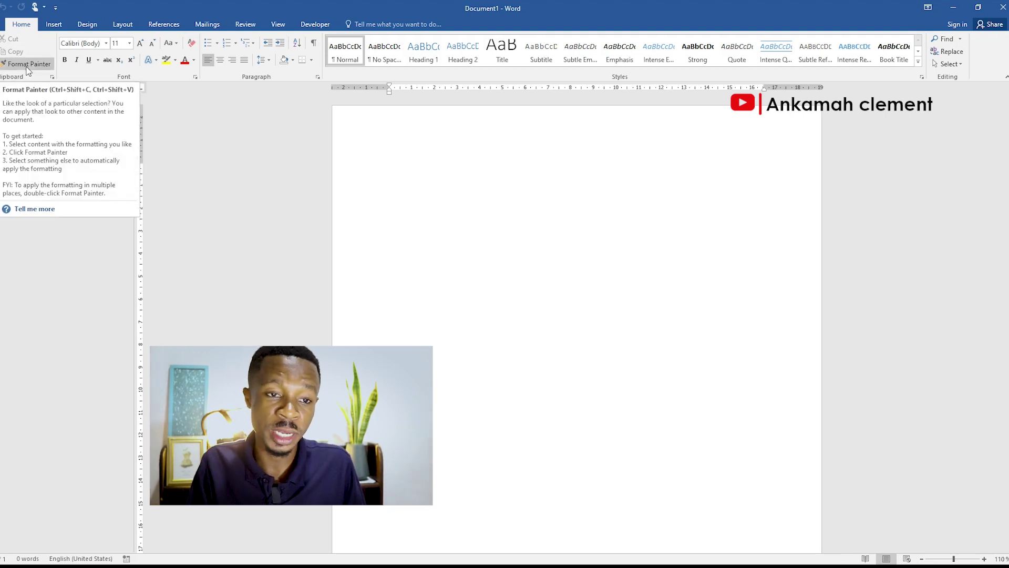
{"action": "key", "text": "ctrl+f"}
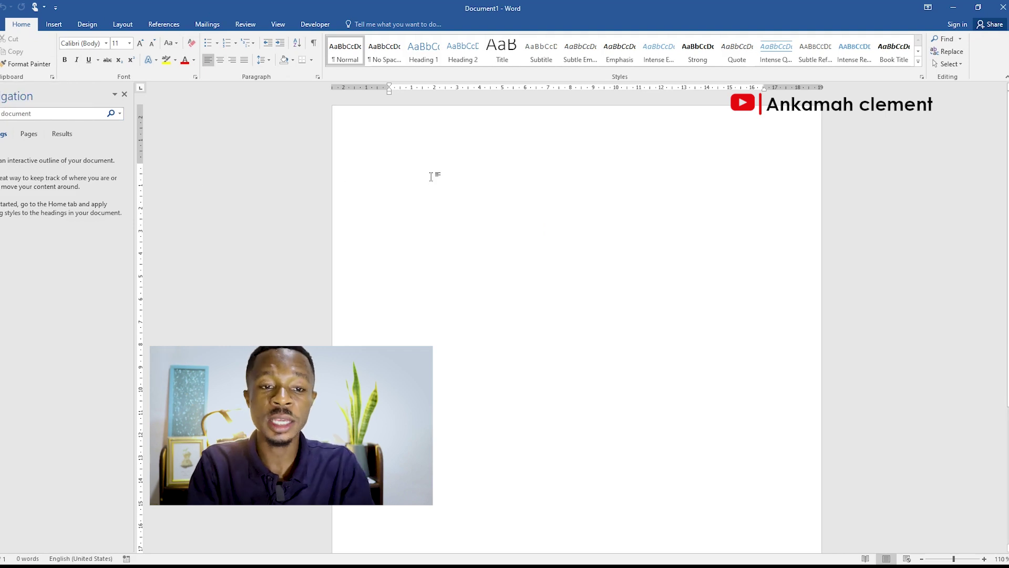
Enter the sample word "Efufuefueb" on the first line and copy it.
{"action": "type", "text": "efufuefueb"}
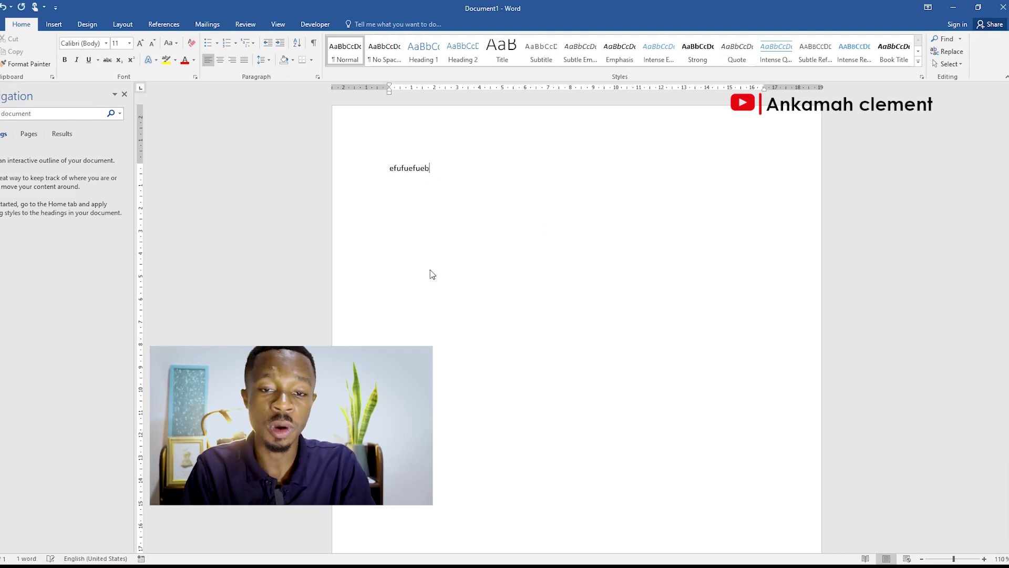
{"action": "left_click_drag", "start_coordinate": [436, 173], "coordinate": [370, 173]}
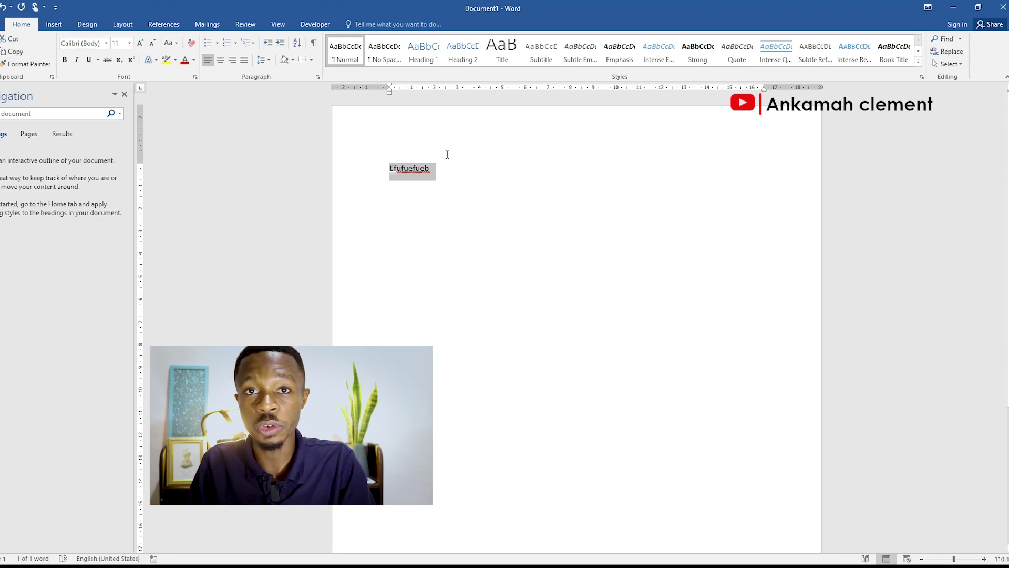
{"action": "key", "text": "ctrl+c"}
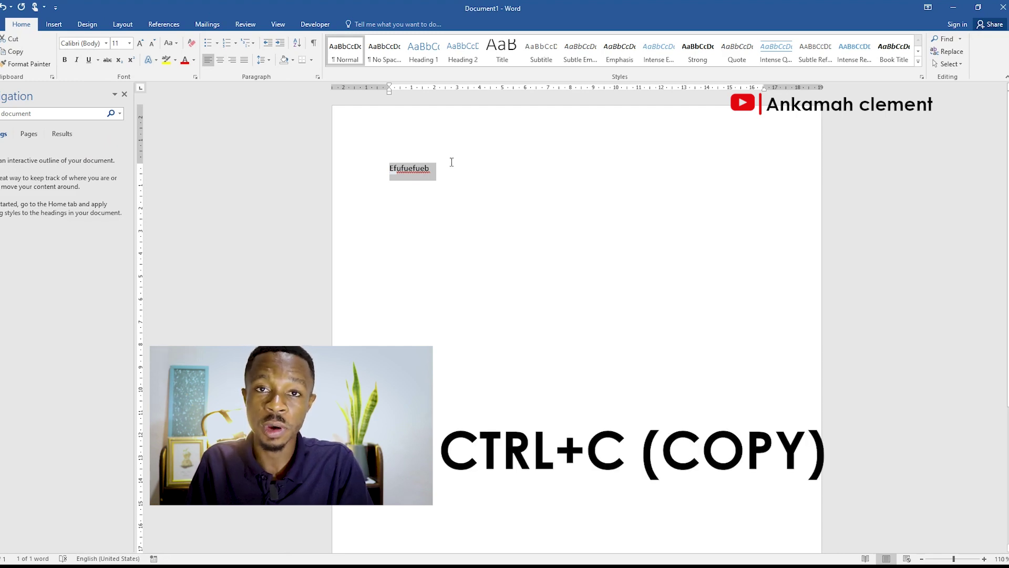
{"action": "left_click", "coordinate": [467, 180]}
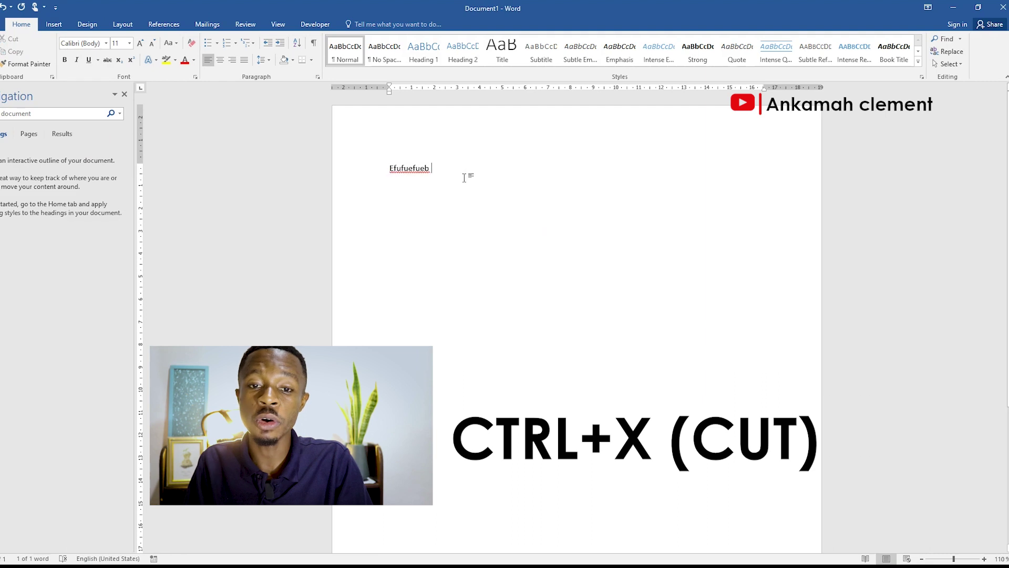
Move the sample word further down the page by cutting and pasting it, and delete the pasted word.
{"action": "left_click", "coordinate": [355, 168]}
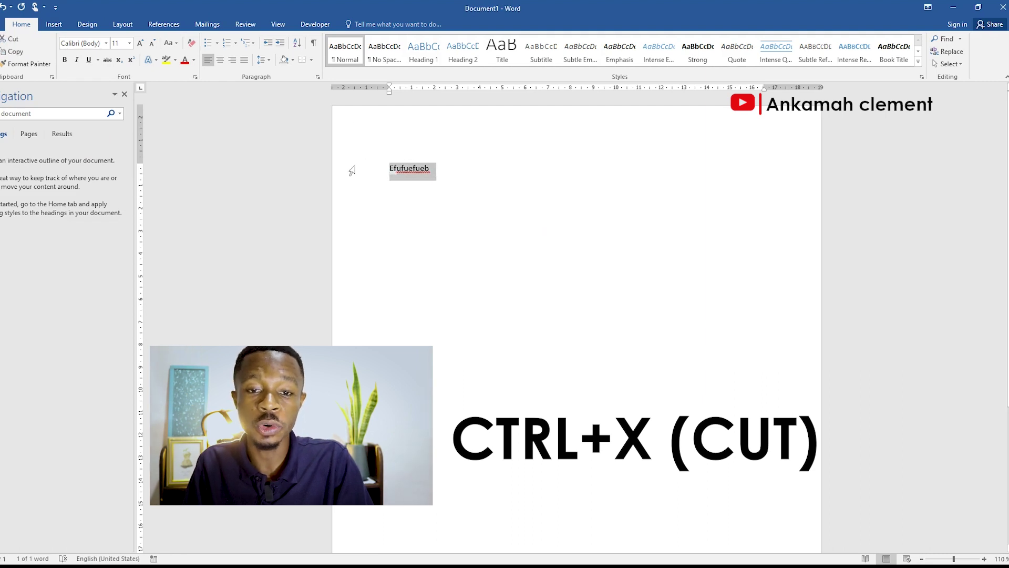
{"action": "key", "text": "ctrl+x"}
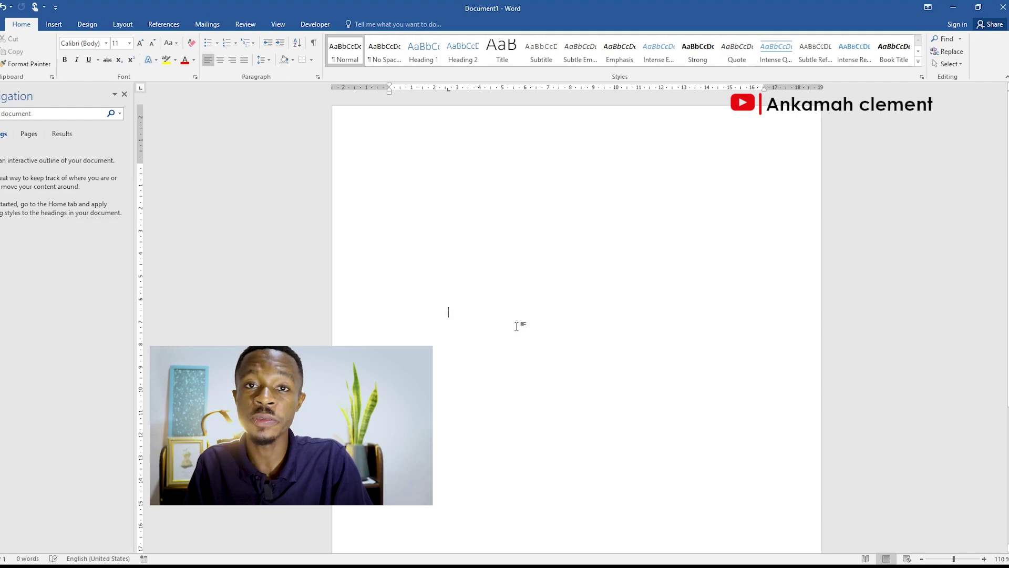
{"action": "key", "text": "ctrl+v"}
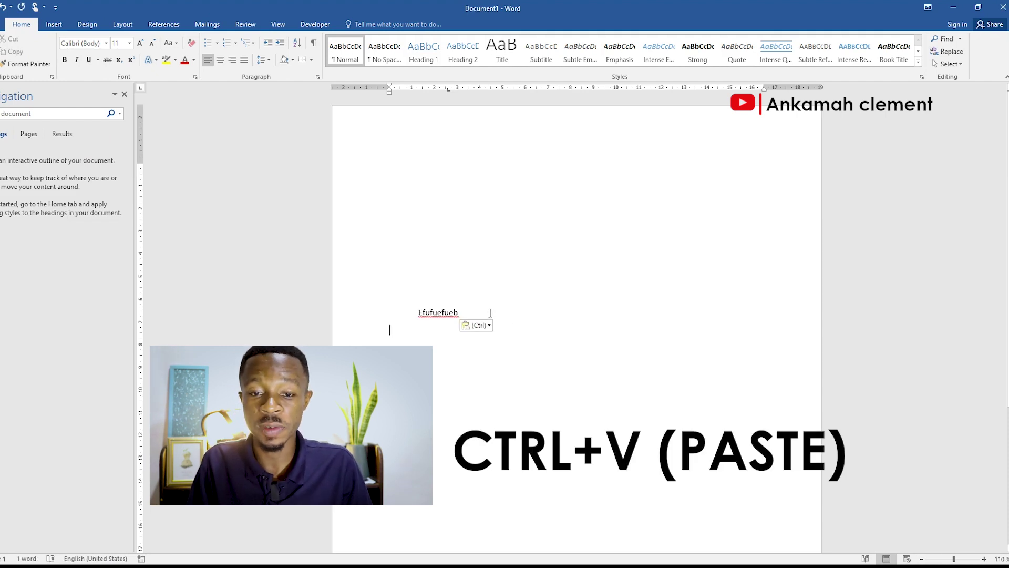
{"action": "left_click", "coordinate": [374, 295]}
{"action": "key", "text": "Delete"}
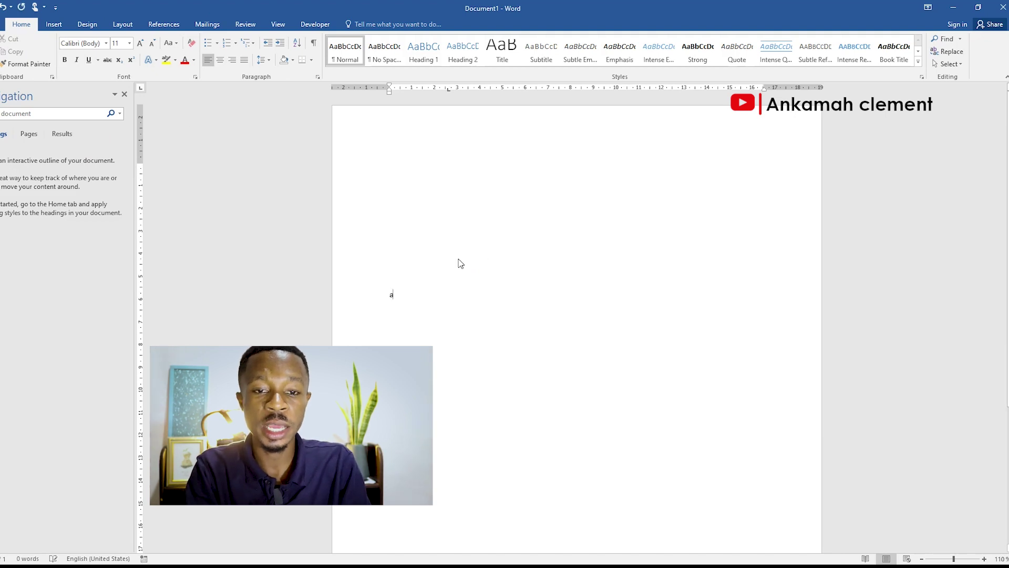
Enter the sample text "abduwuwdbwduwdwdd" on the empty page and delete it.
{"action": "type", "text": "abduwuwdbwduwdw"}
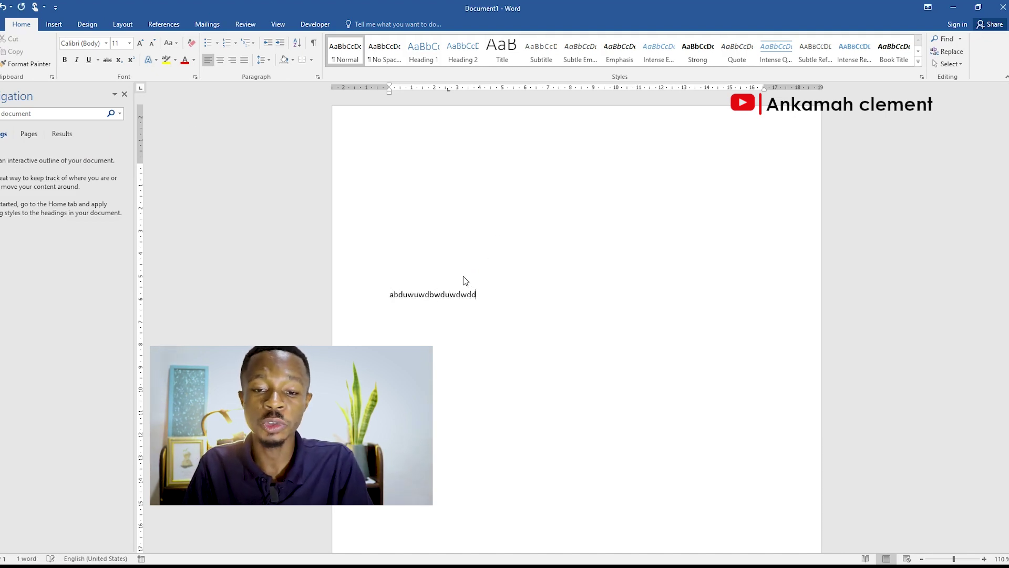
{"action": "type", "text": "dd"}
{"action": "left_click_drag", "start_coordinate": [478, 295], "coordinate": [232, 293]}
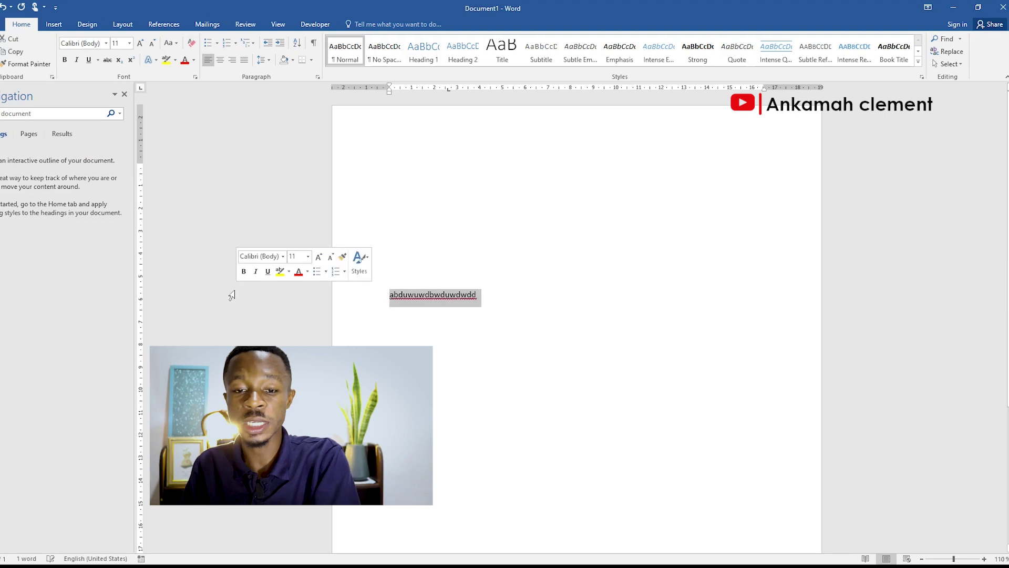
{"action": "key", "text": "BackSpace"}
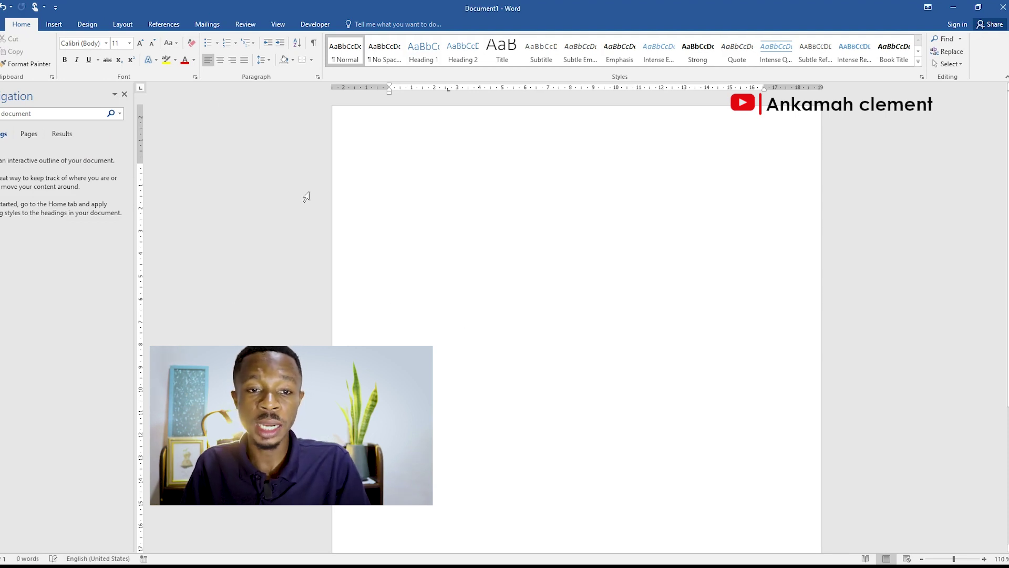
Enter "rrhrhrhrhr" in bold, and clear both the bold formatting and the text.
{"action": "key", "text": "ctrl+b"}
{"action": "type", "text": "rrhrhrhrhr"}
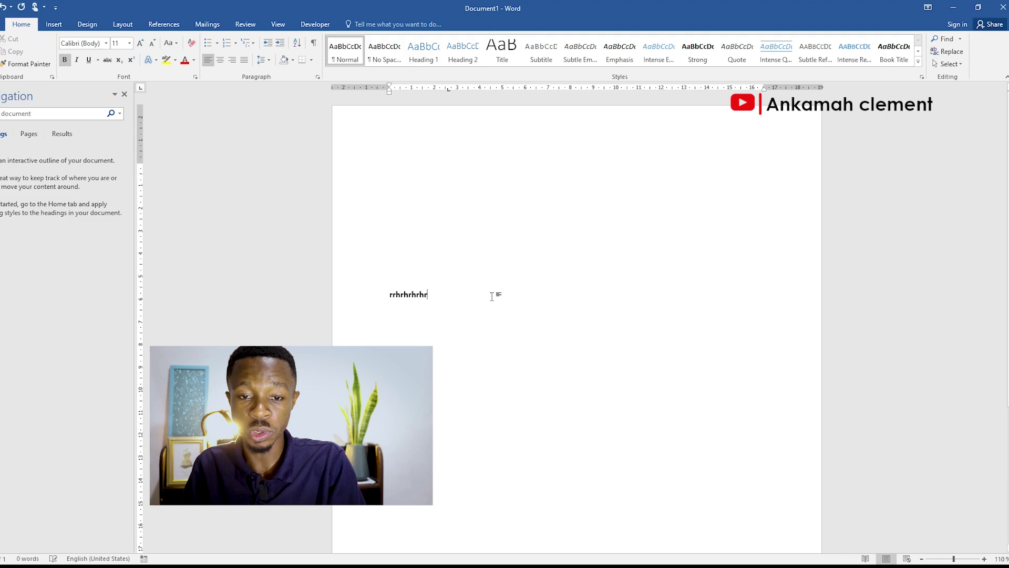
{"action": "left_click_drag", "start_coordinate": [495, 291], "coordinate": [346, 276]}
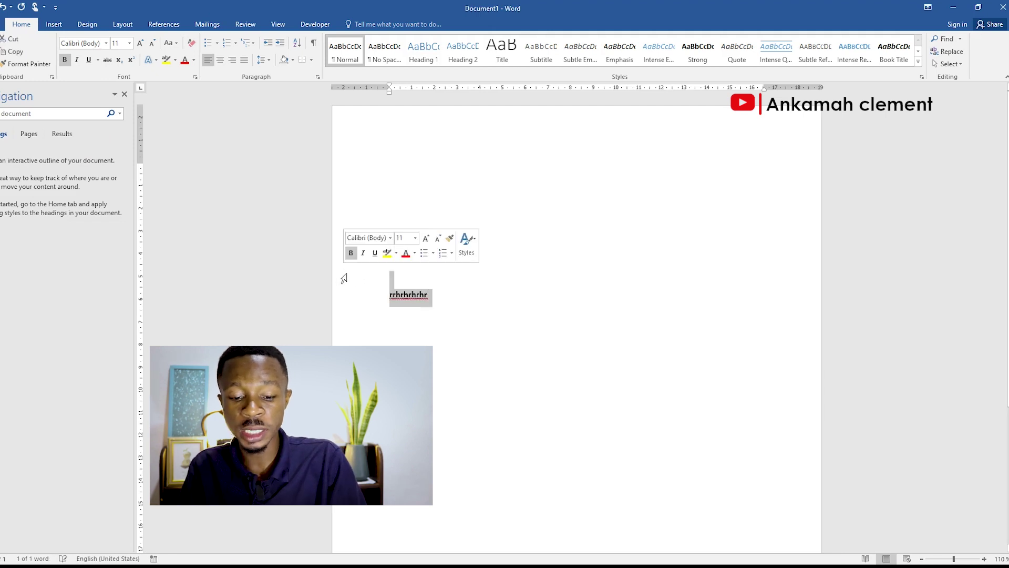
{"action": "key", "text": "ctrl+b"}
{"action": "key", "text": "BackSpace"}
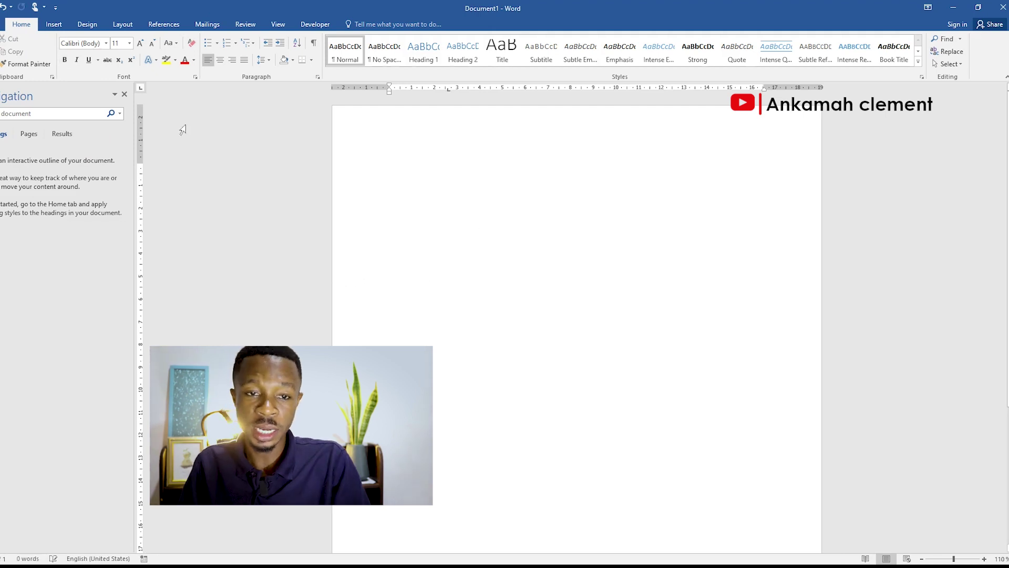
Enter the sample word "Fegeefegeg" and make it bold.
{"action": "type", "text": "fegeefegeg"}
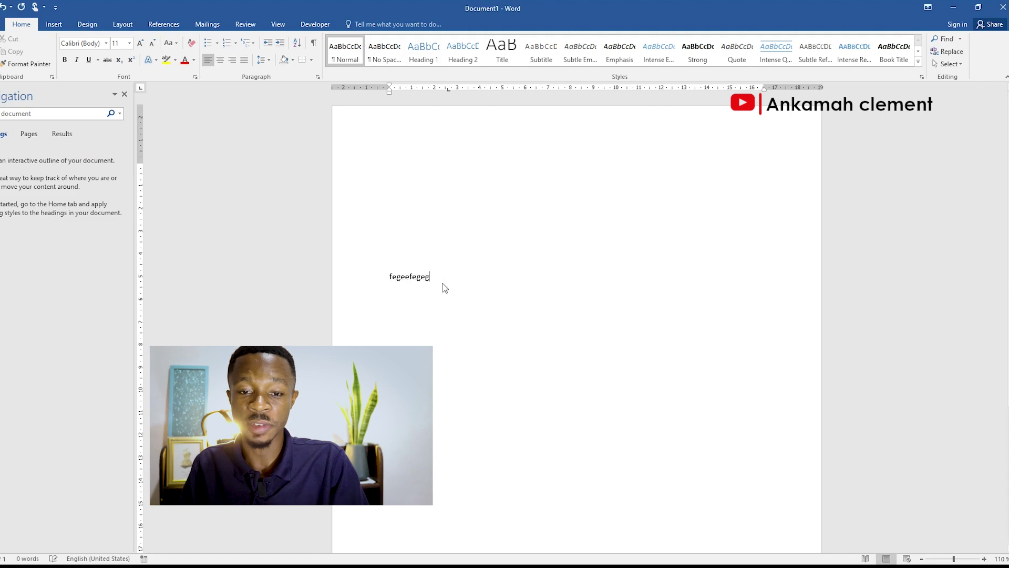
{"action": "left_click_drag", "start_coordinate": [441, 279], "coordinate": [336, 279]}
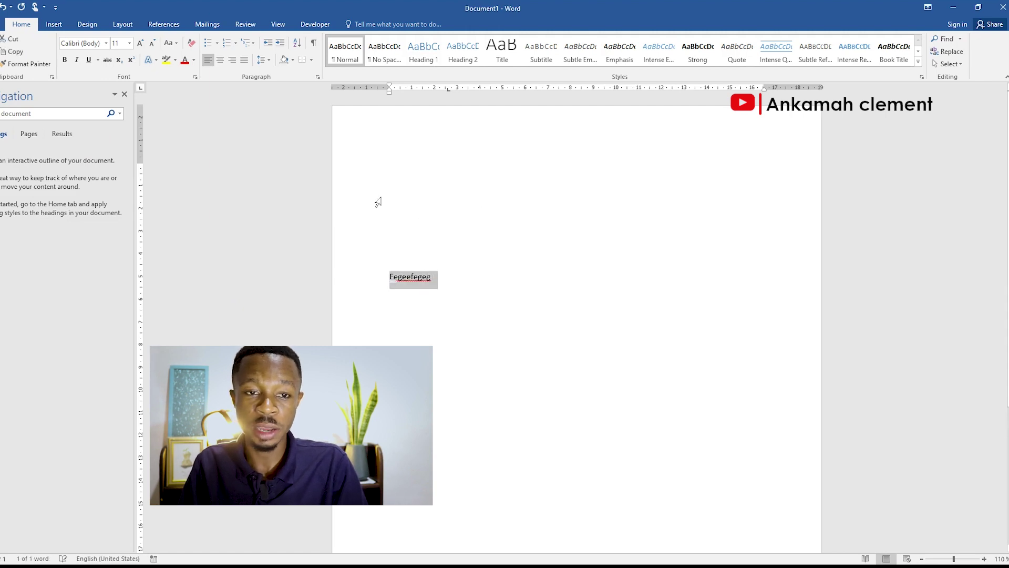
{"action": "key", "text": "ctrl+b"}
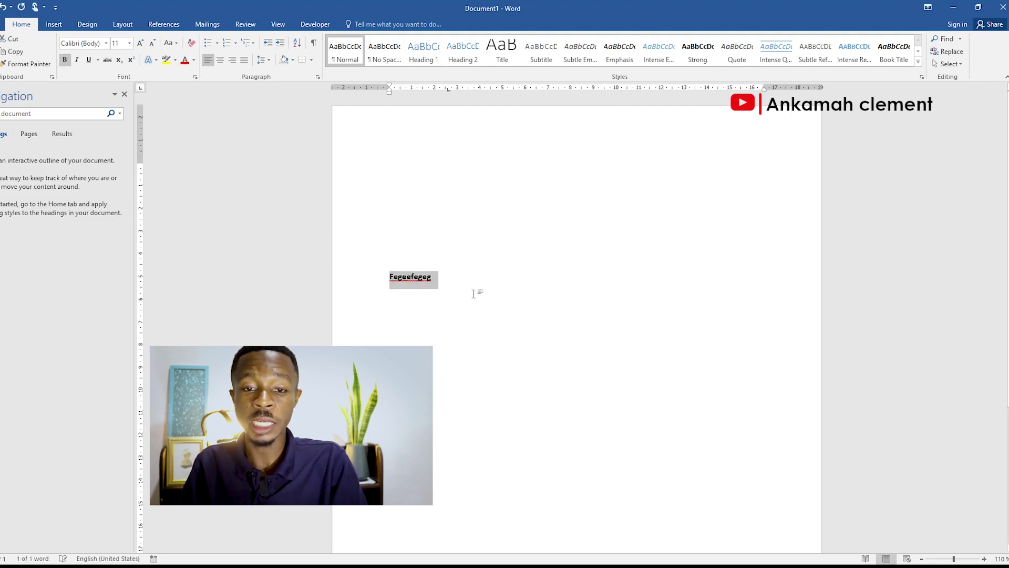
{"action": "left_click", "coordinate": [474, 293]}
Replace the bold sample word with "eegegegefe" and apply italic to it.
{"action": "double_click", "coordinate": [392, 279]}
{"action": "key", "text": "BackSpace"}
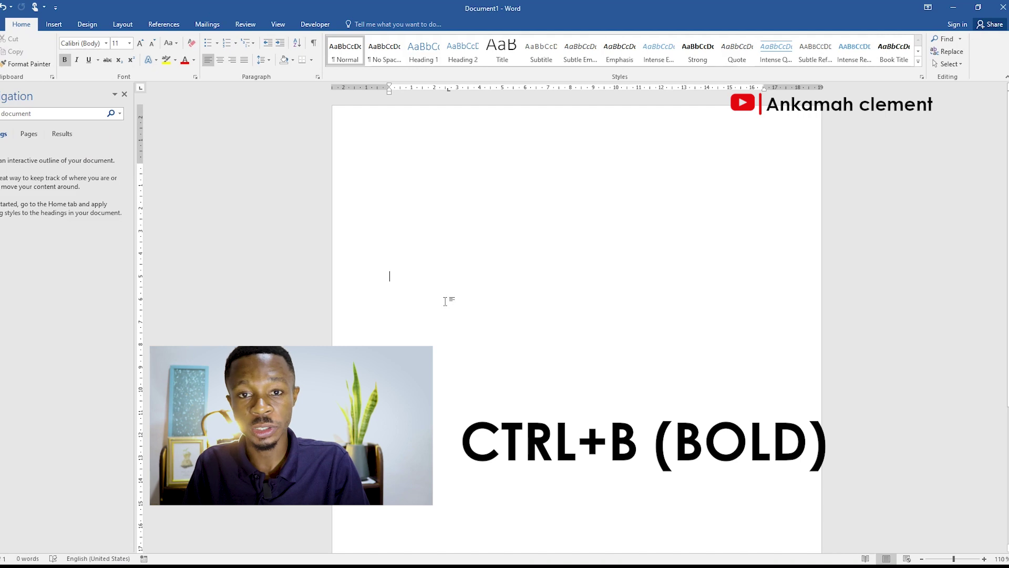
{"action": "type", "text": "eegegegefe"}
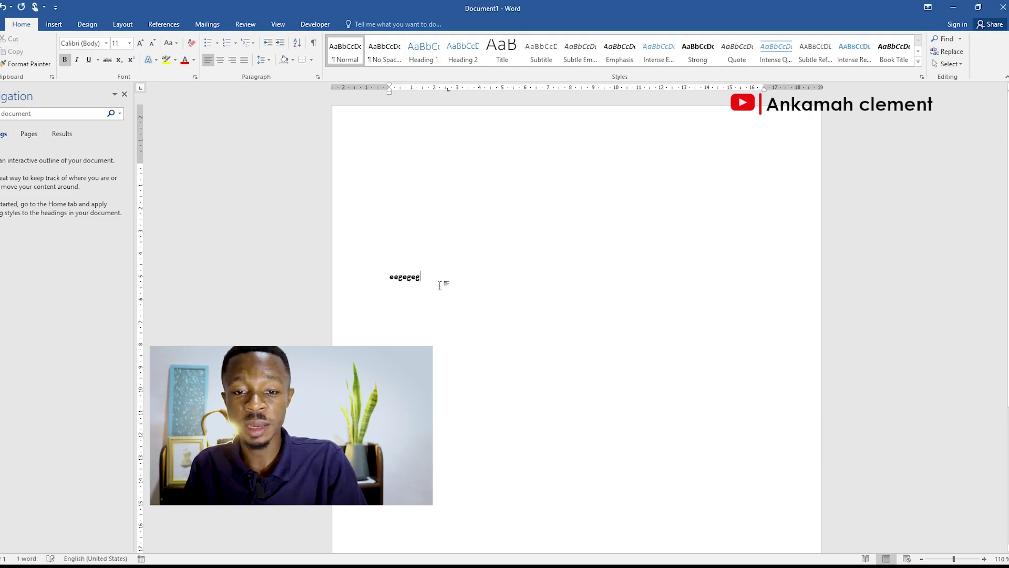
{"action": "left_click", "coordinate": [342, 262]}
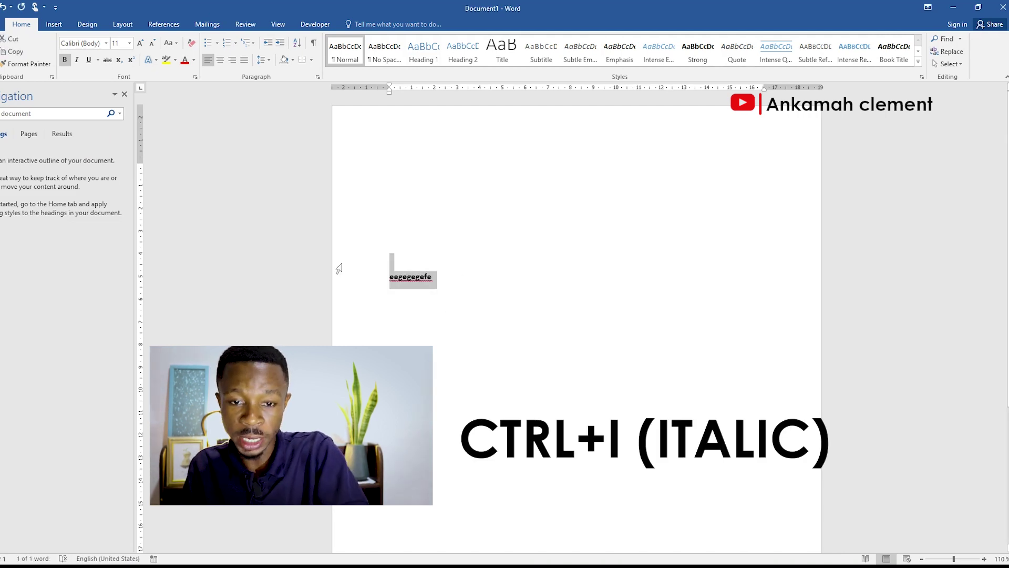
{"action": "key", "text": "ctrl+i"}
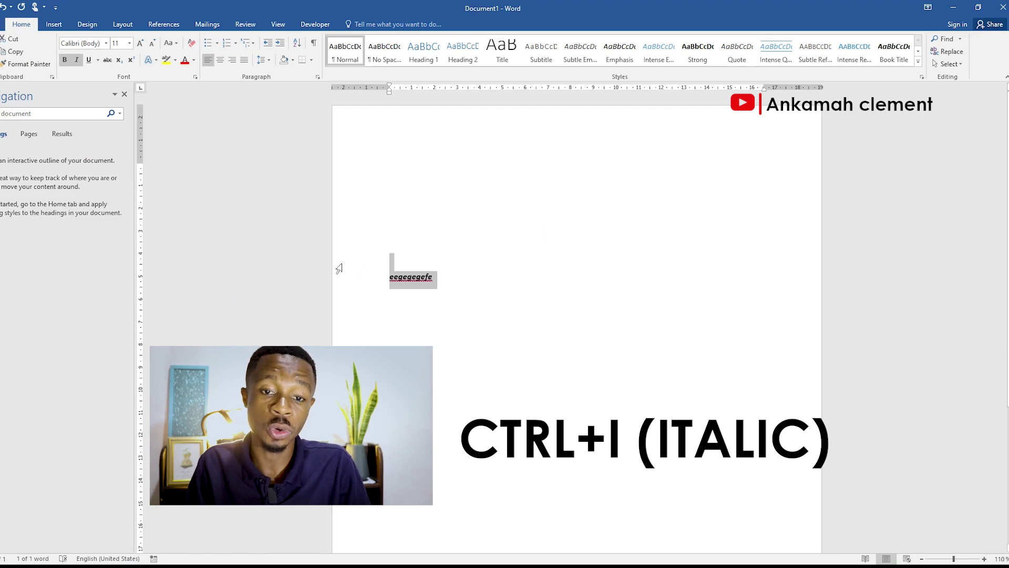
{"action": "left_click", "coordinate": [456, 275]}
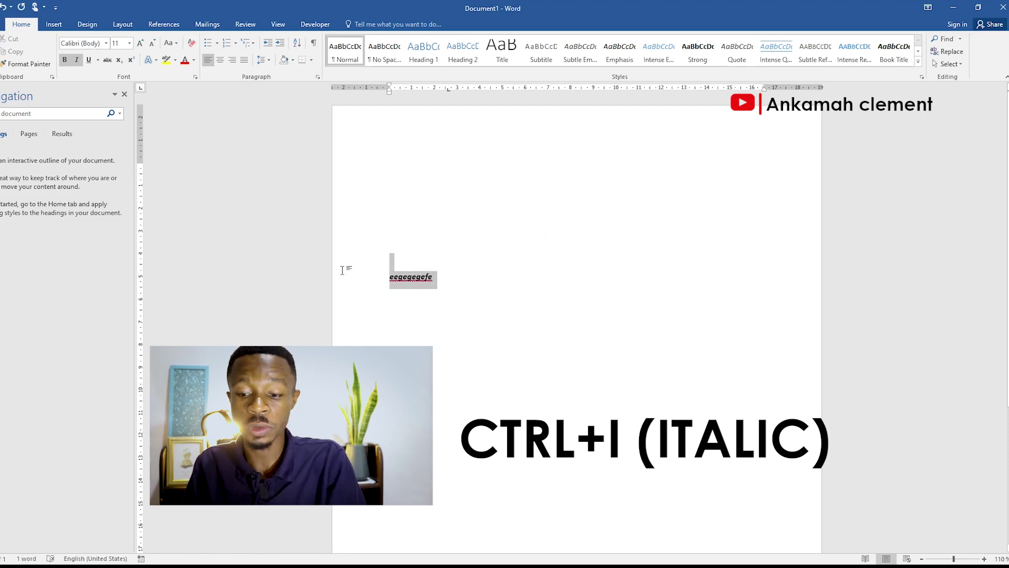
Replace the bold italic word with "egergegegeg" and delete that text as well.
{"action": "left_click", "coordinate": [343, 270]}
{"action": "key", "text": "BackSpace"}
{"action": "type", "text": "egerg"}
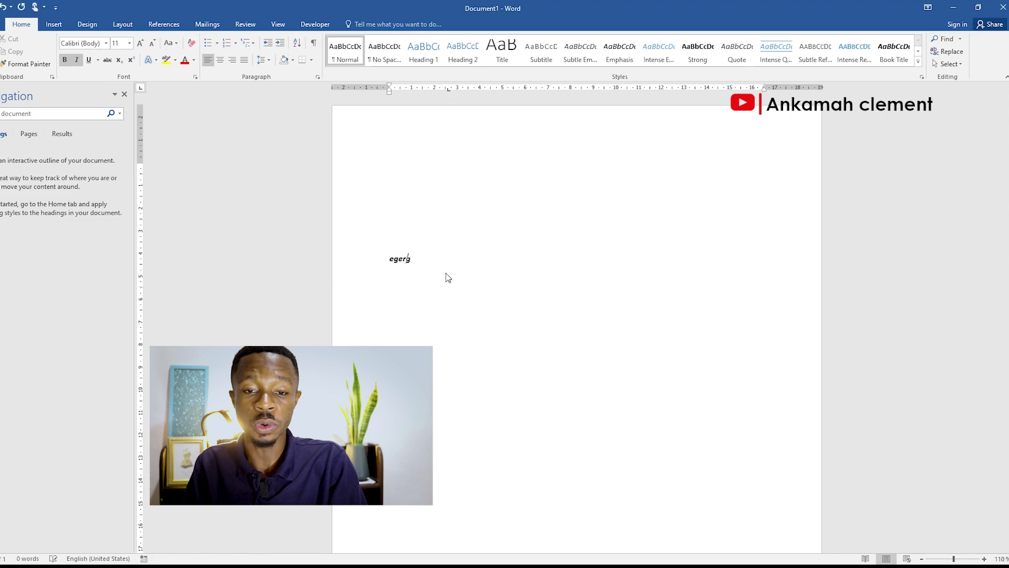
{"action": "type", "text": "egegeg"}
{"action": "left_click", "coordinate": [336, 257]}
{"action": "key", "text": "BackSpace"}
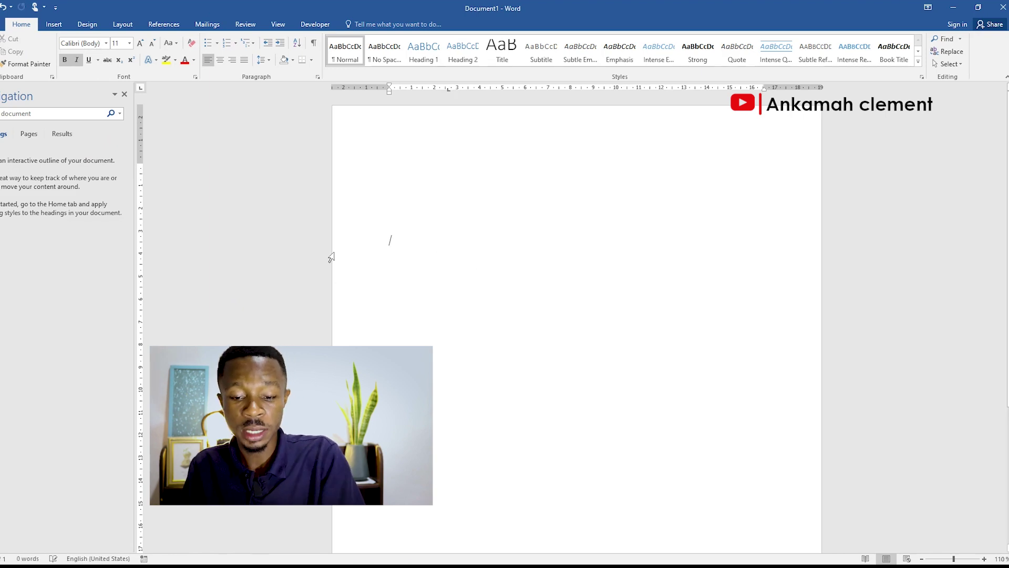
Enter "wgegeegwe" with italic and bold switched off, and apply strikethrough to it.
{"action": "key", "text": "ctrl+i"}
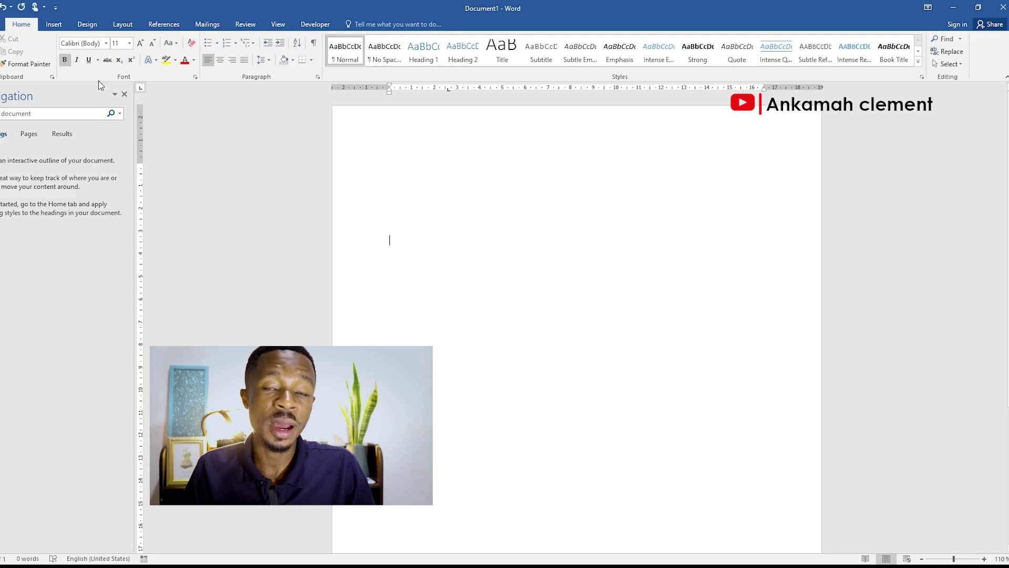
{"action": "key", "text": "ctrl+b"}
{"action": "type", "text": "wgegeegwe"}
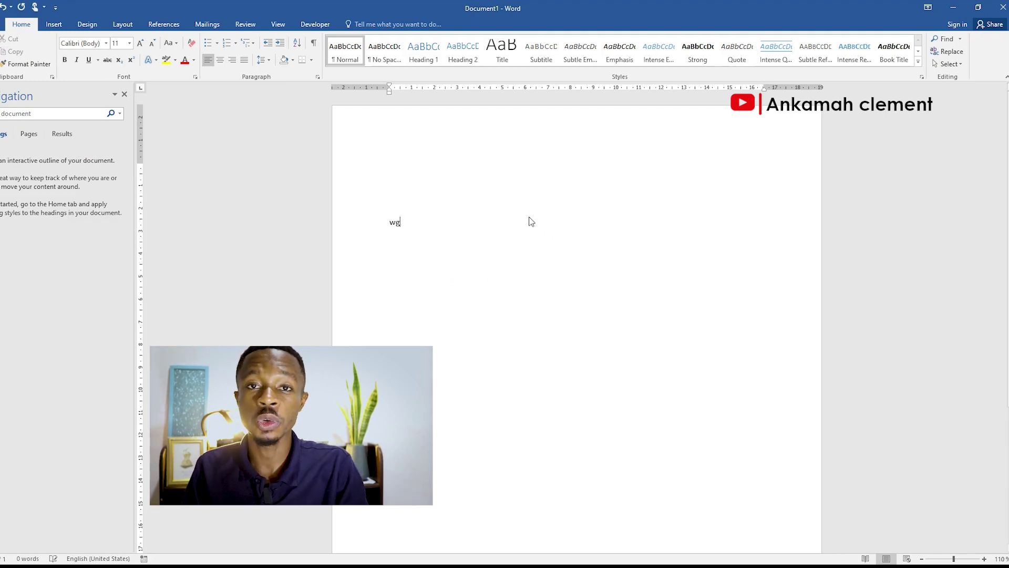
{"action": "double_click", "coordinate": [398, 220]}
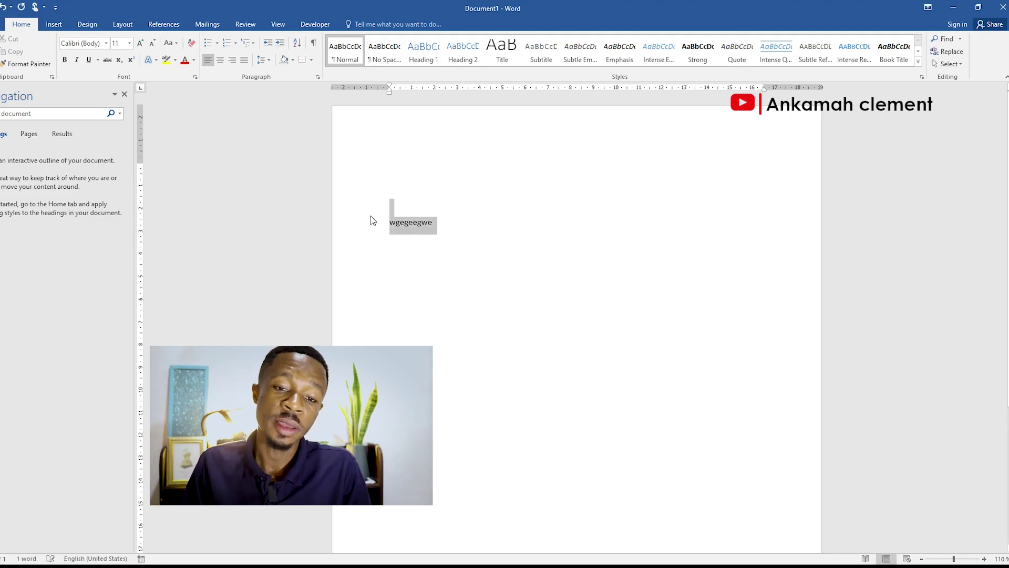
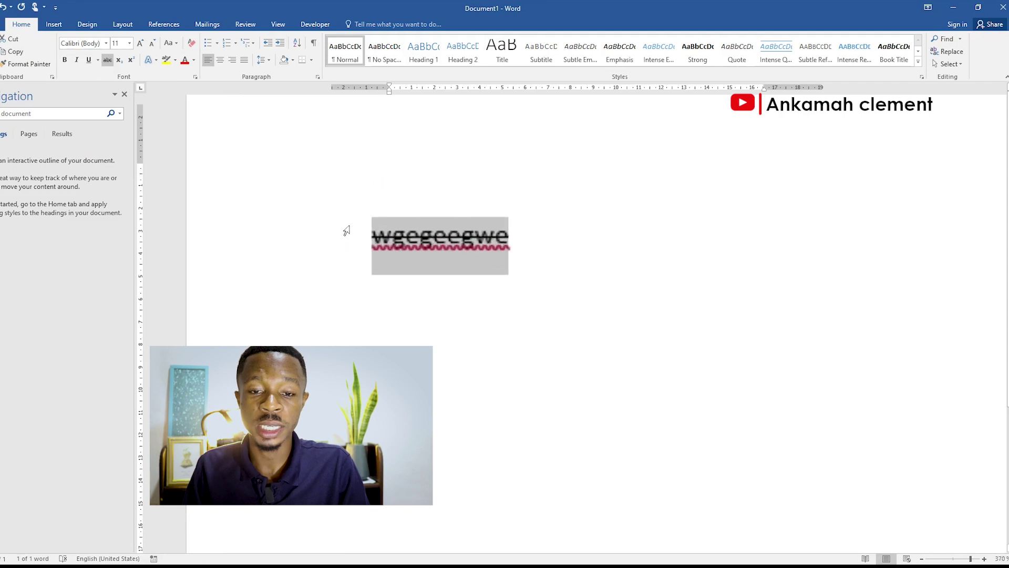
Delete the struck-through word and turn off strikethrough.
{"action": "left_click", "coordinate": [602, 253]}
{"action": "left_click_drag", "start_coordinate": [602, 253], "coordinate": [374, 252]}
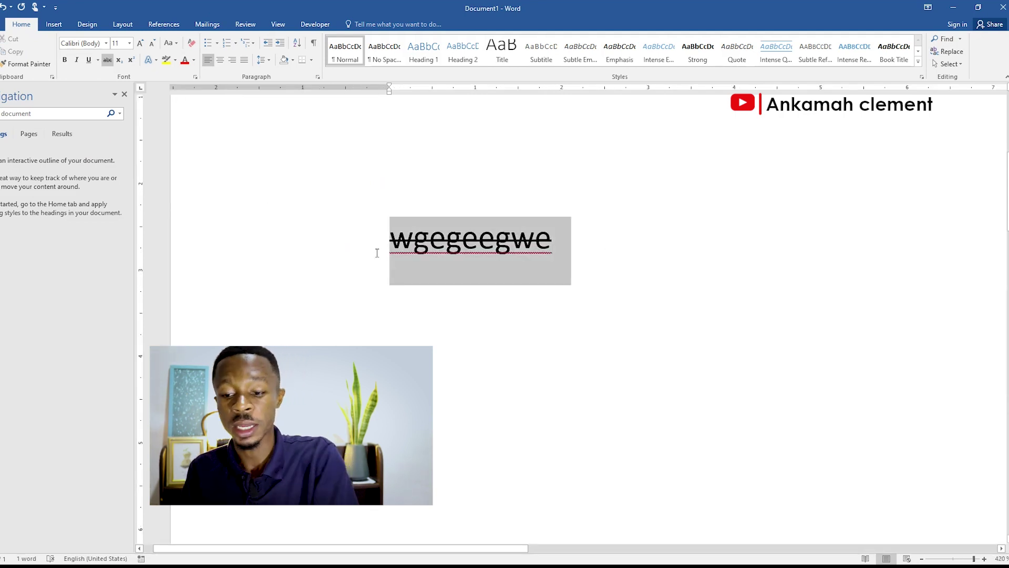
{"action": "key", "text": "Delete"}
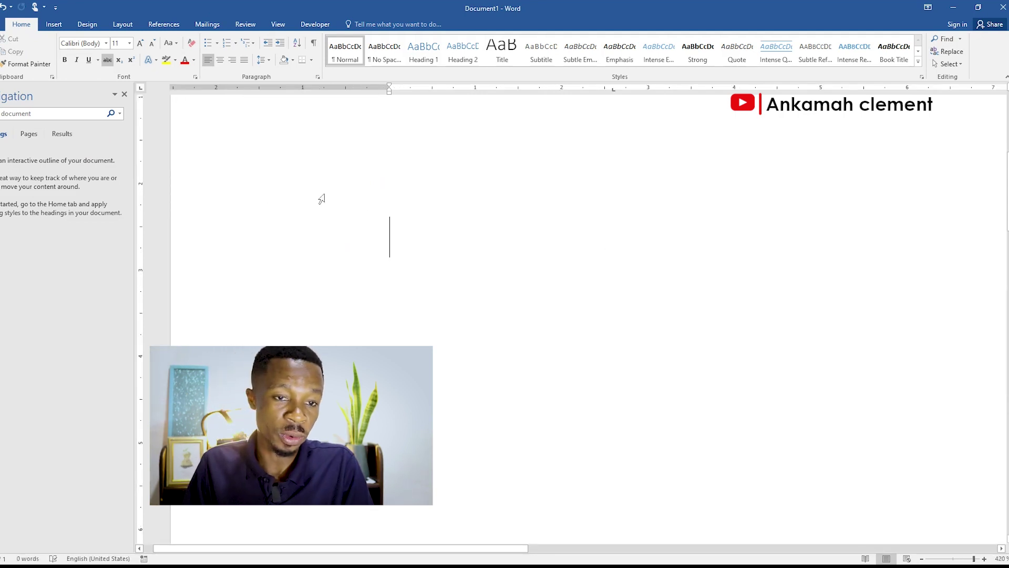
{"action": "left_click", "coordinate": [107, 59]}
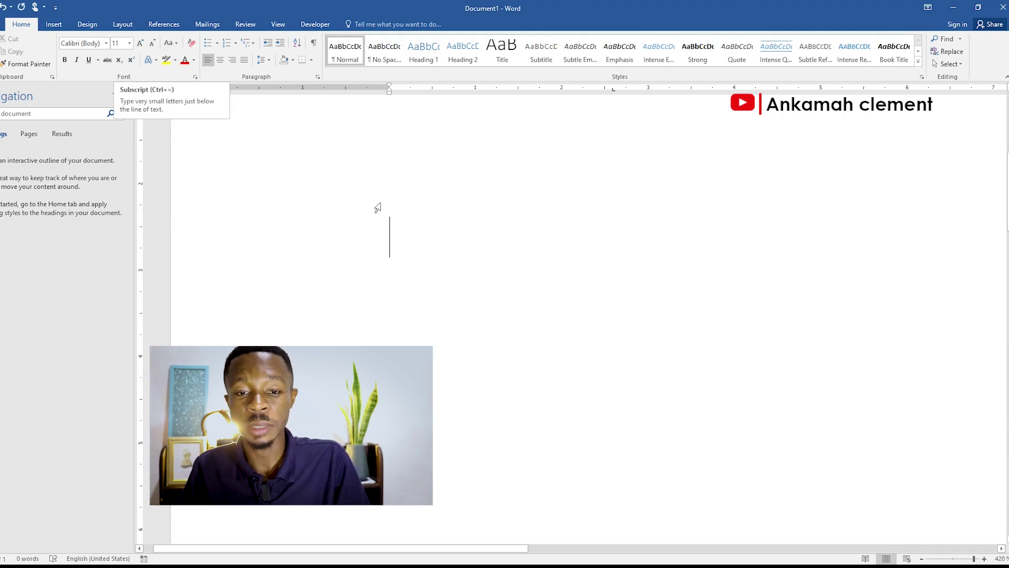
Enter 5 followed by a subscript 2, and delete the text.
{"action": "type", "text": "5"}
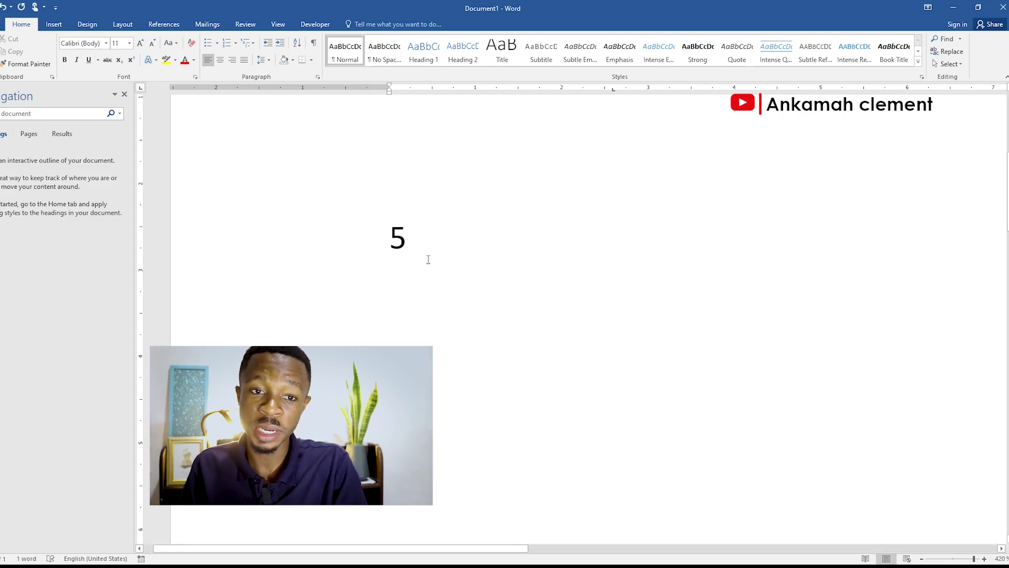
{"action": "key", "text": "ctrl+equal"}
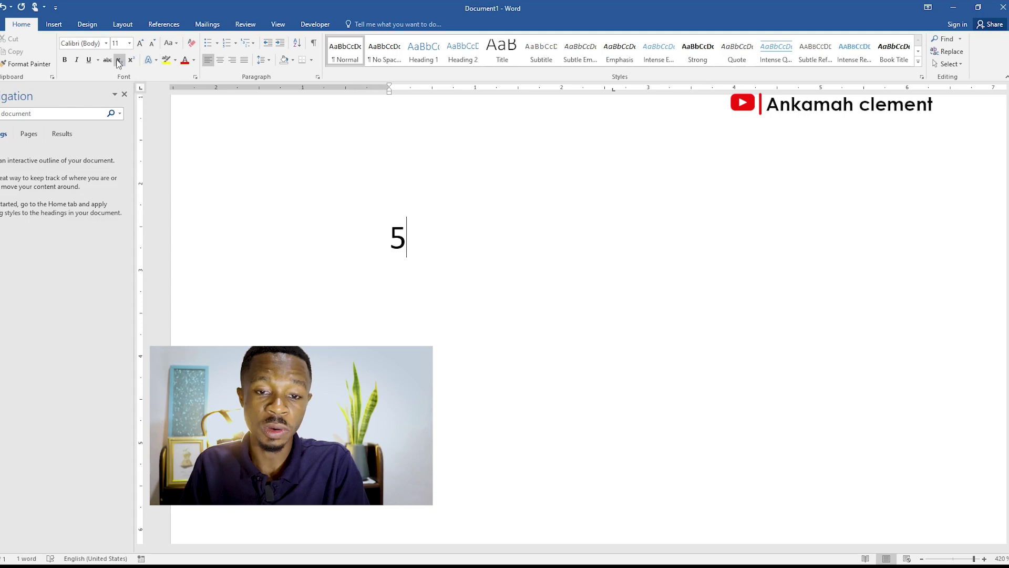
{"action": "type", "text": "2"}
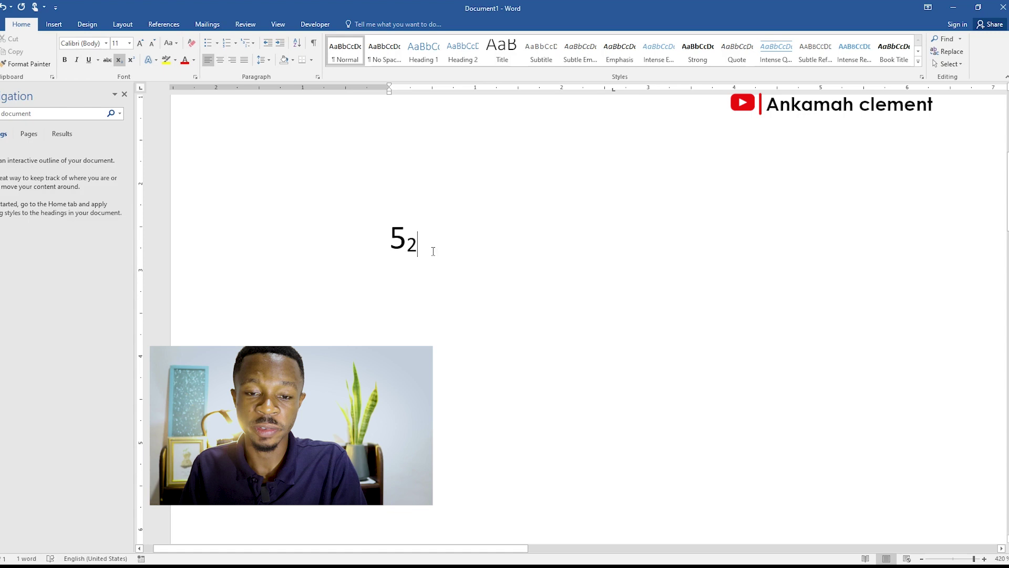
{"action": "left_click_drag", "start_coordinate": [432, 245], "coordinate": [360, 219]}
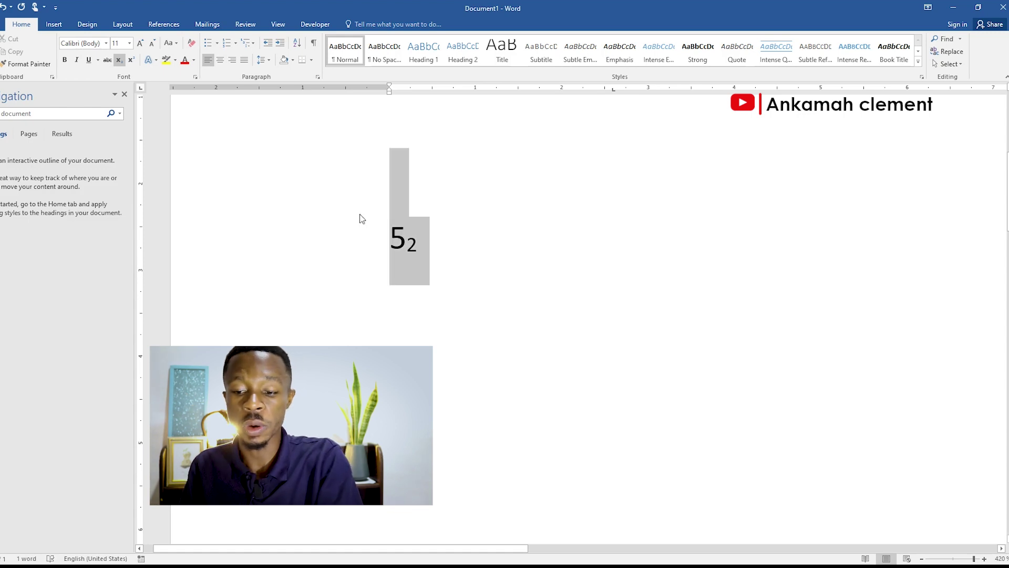
{"action": "key", "text": "BackSpace"}
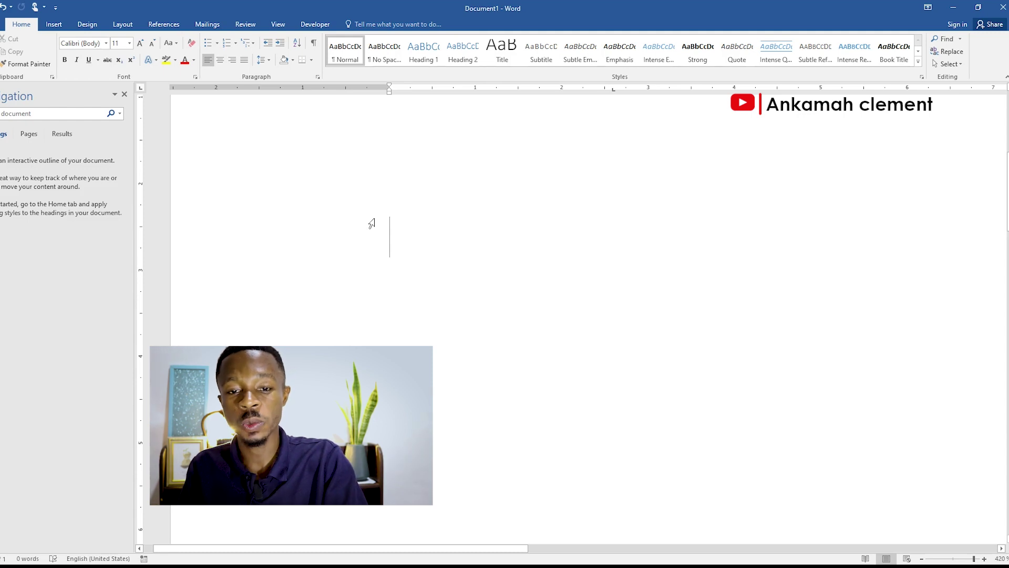
Enter 9 followed by a superscript 2, turn superscript off, and delete the text.
{"action": "type", "text": "9"}
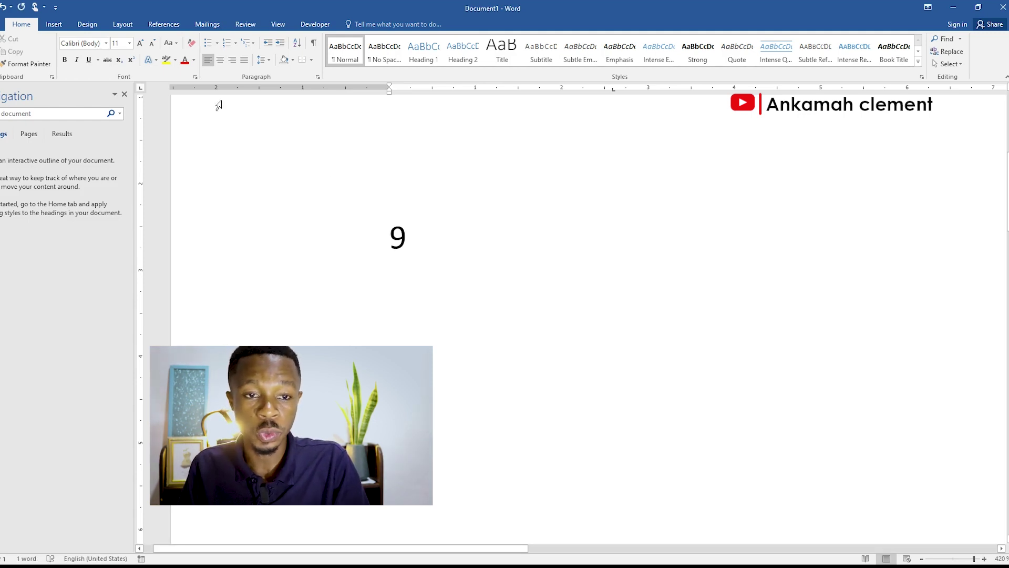
{"action": "left_click", "coordinate": [131, 61]}
{"action": "type", "text": "2"}
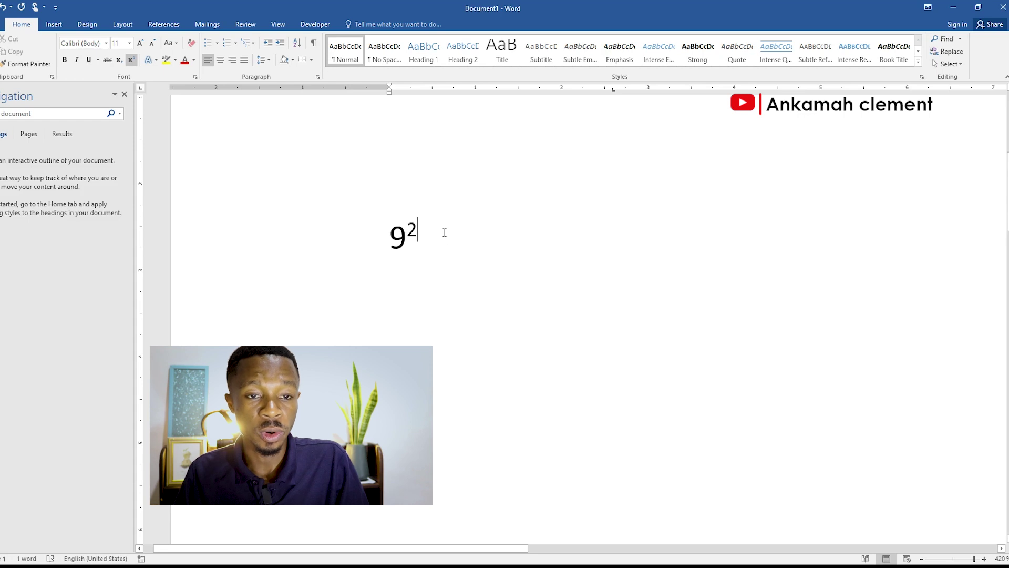
{"action": "left_click", "coordinate": [131, 60]}
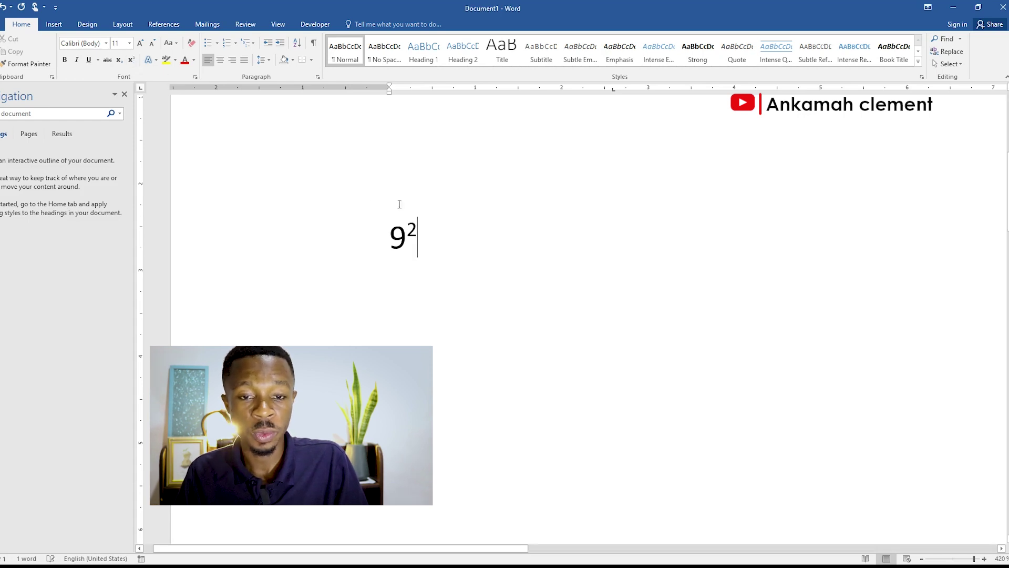
{"action": "double_click", "coordinate": [385, 232]}
{"action": "key", "text": "BackSpace"}
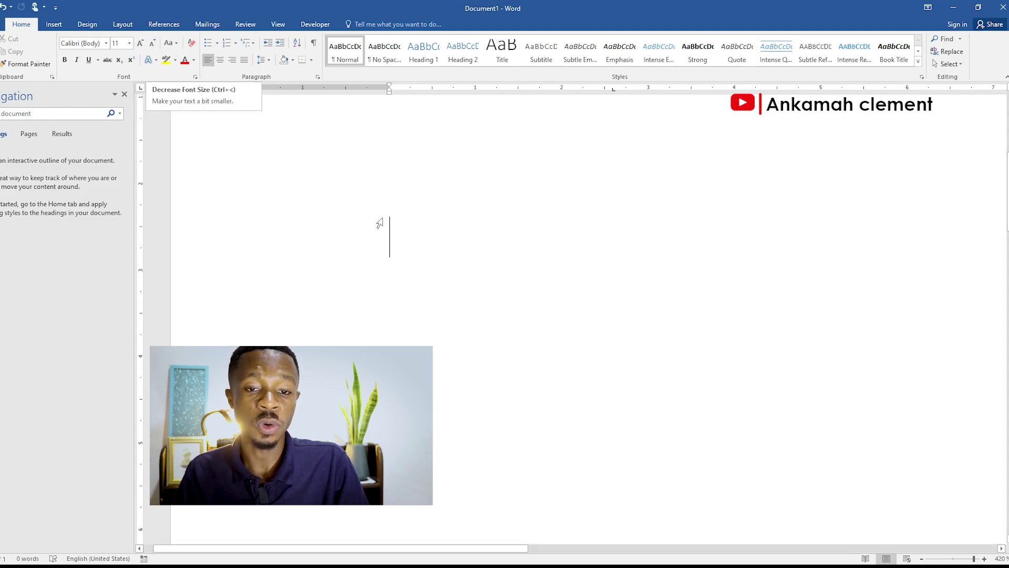
Enter "123" on the empty line and enlarge its font size to 72.
{"action": "type", "text": "a"}
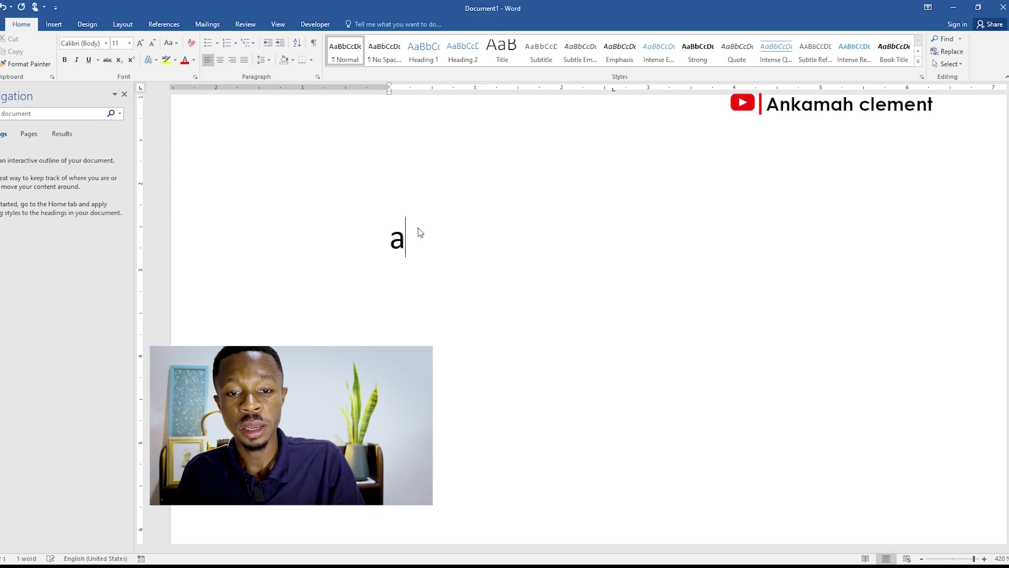
{"action": "key", "text": "BackSpace"}
{"action": "type", "text": "123"}
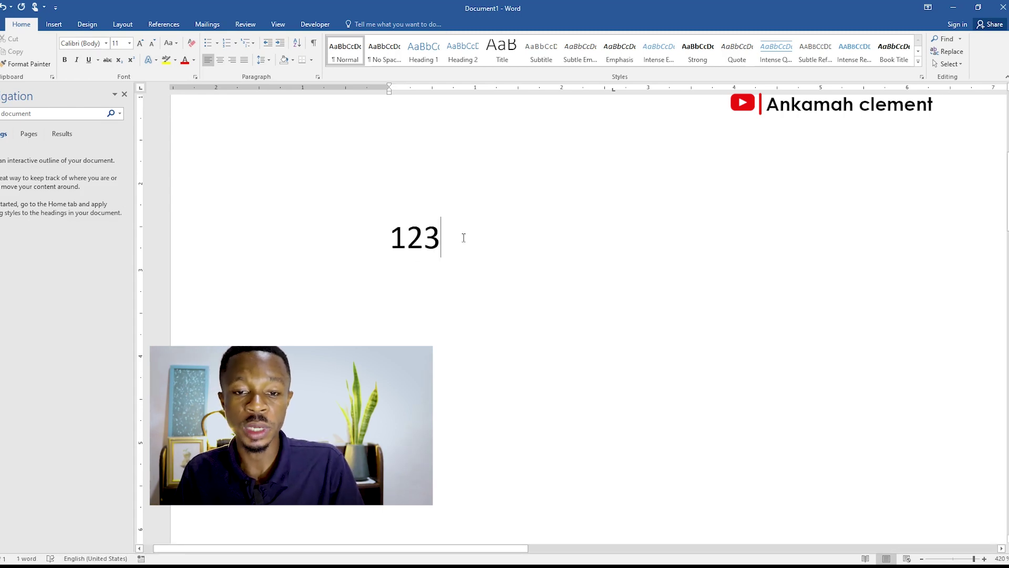
{"action": "left_click_drag", "start_coordinate": [463, 234], "coordinate": [376, 242]}
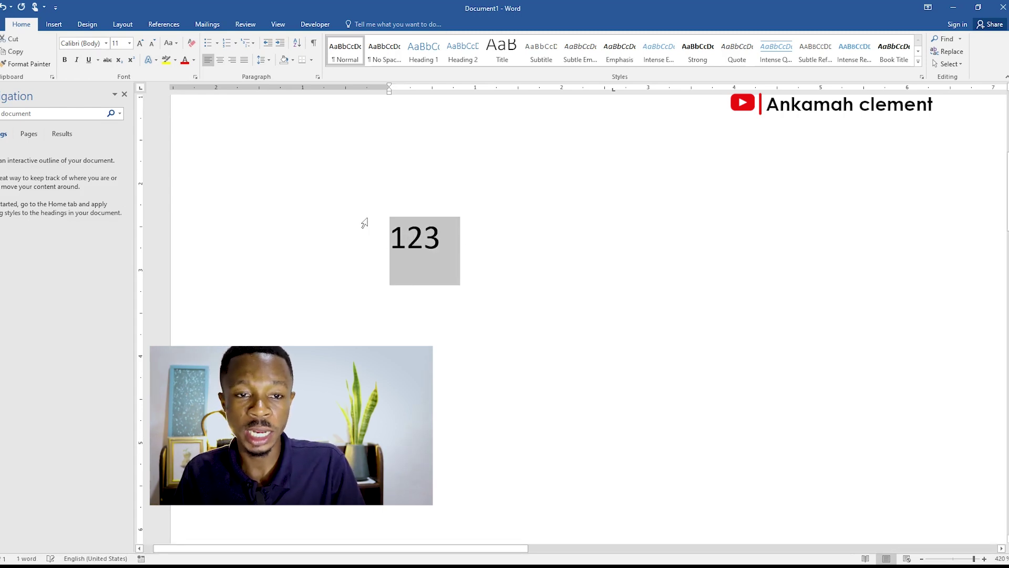
{"action": "left_click", "coordinate": [141, 43]}
{"action": "left_click", "coordinate": [140, 43]}
{"action": "triple_click", "coordinate": [140, 43]}
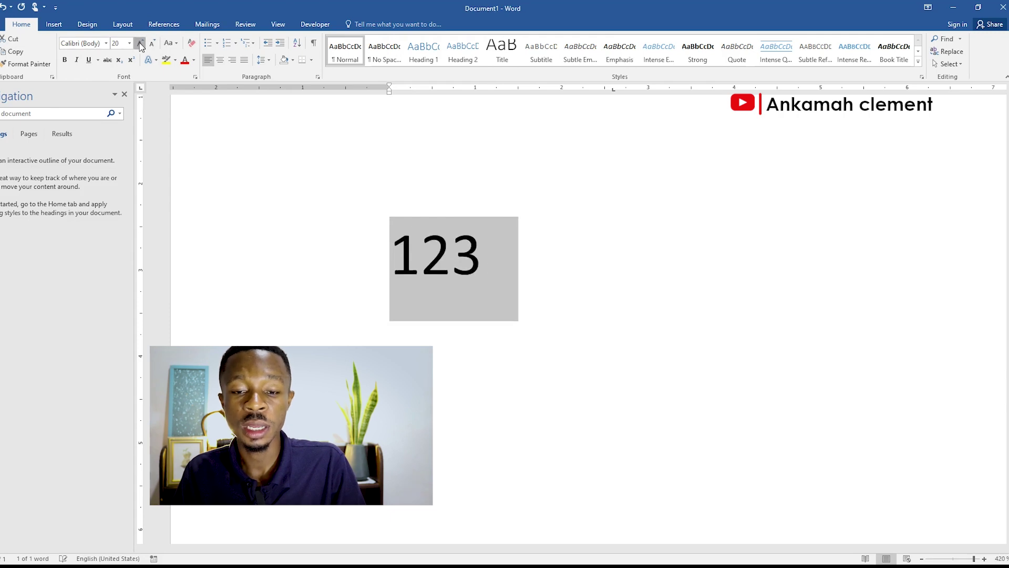
{"action": "triple_click", "coordinate": [140, 43]}
{"action": "double_click", "coordinate": [140, 43]}
{"action": "double_click", "coordinate": [140, 43]}
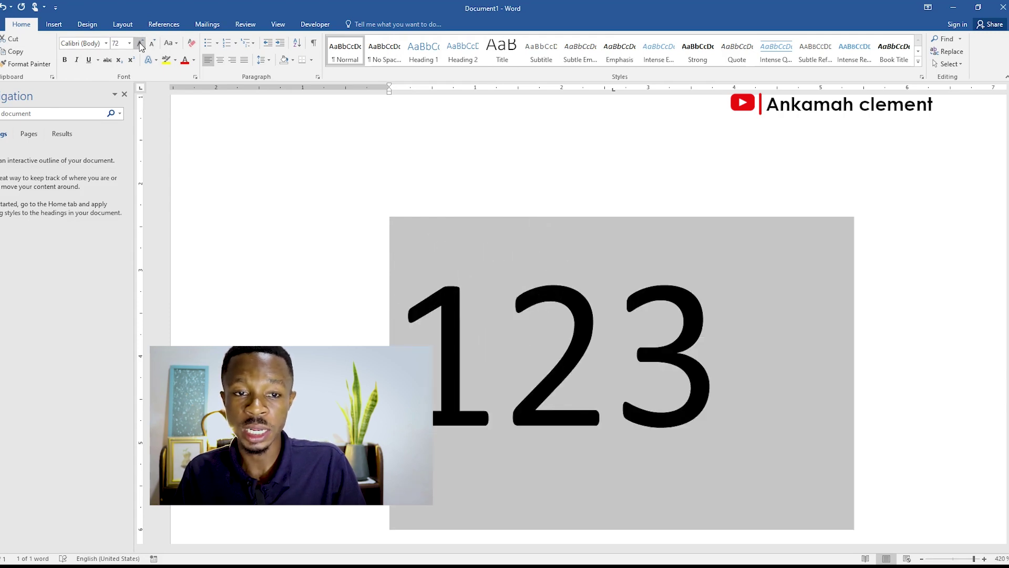
Reduce the font size of "123" to 24.
{"action": "double_click", "coordinate": [152, 43]}
{"action": "double_click", "coordinate": [152, 43]}
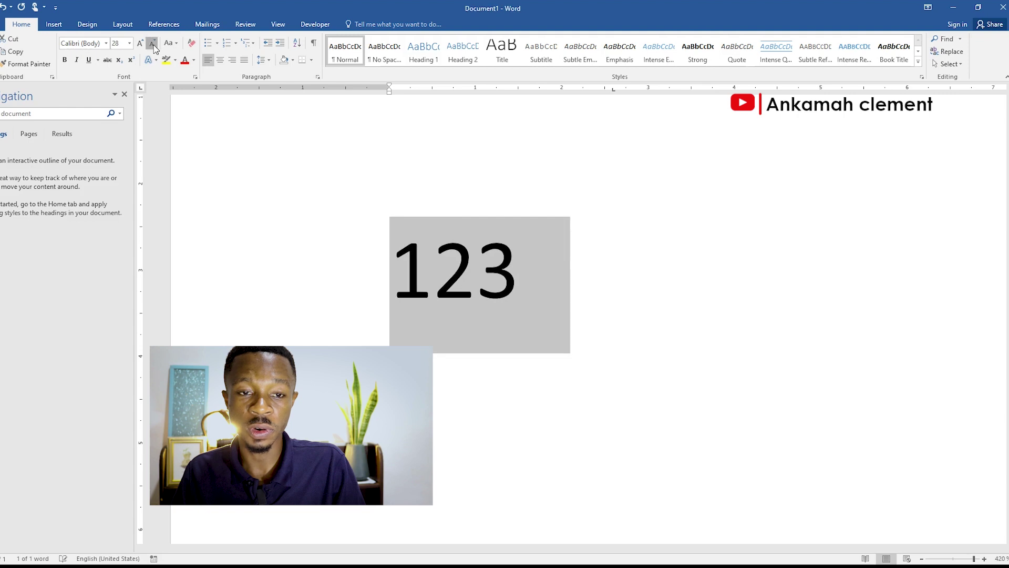
{"action": "left_click", "coordinate": [152, 43]}
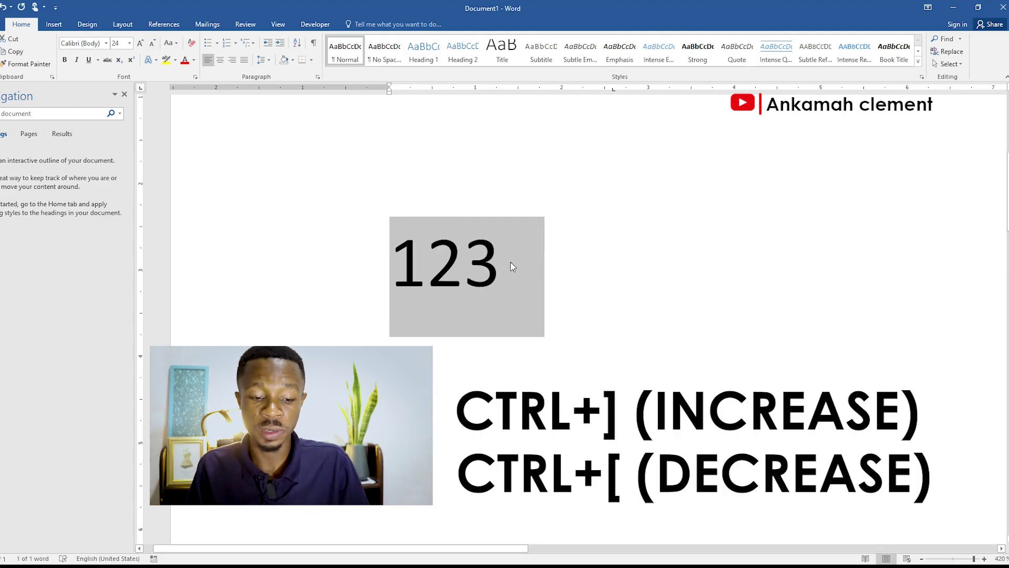
Reduce the font size of "123" one point at a time down to 8.
{"action": "key", "text": "ctrl+bracketleft"}
{"action": "key", "text": "ctrl+bracketleft"}
{"action": "key", "text": "ctrl+bracketleft"}
{"action": "key", "text": "ctrl+bracketleft"}
{"action": "key", "text": "ctrl+bracketleft"}
{"action": "key", "text": "ctrl+bracketleft"}
{"action": "key", "text": "ctrl+bracketleft"}
{"action": "key", "text": "ctrl+bracketleft"}
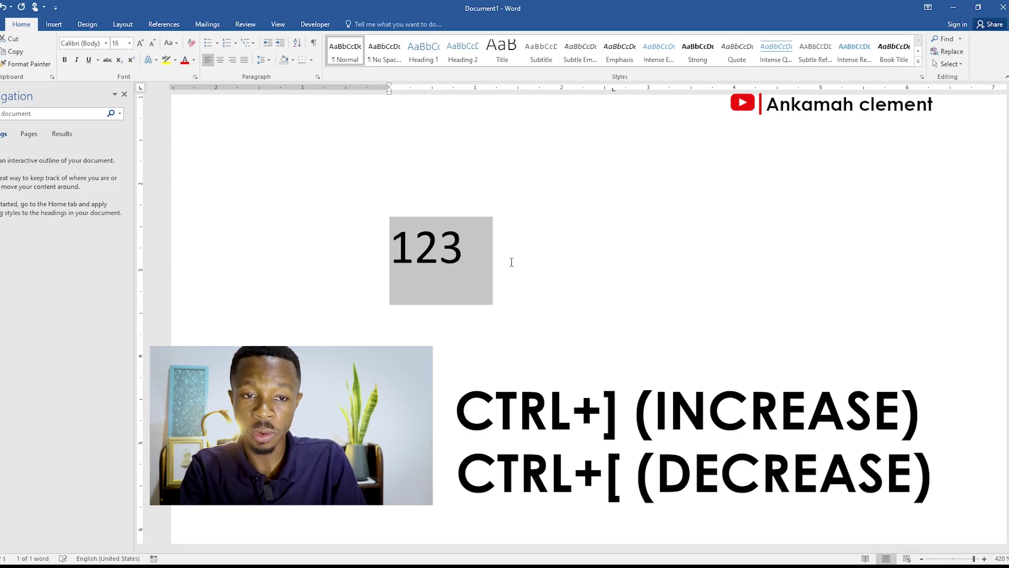
{"action": "key", "text": "ctrl+bracketleft"}
{"action": "key", "text": "ctrl+bracketleft"}
{"action": "key", "text": "ctrl+bracketleft"}
{"action": "key", "text": "ctrl+bracketleft"}
{"action": "key", "text": "ctrl+bracketleft"}
{"action": "key", "text": "ctrl+bracketleft"}
{"action": "key", "text": "ctrl+bracketleft"}
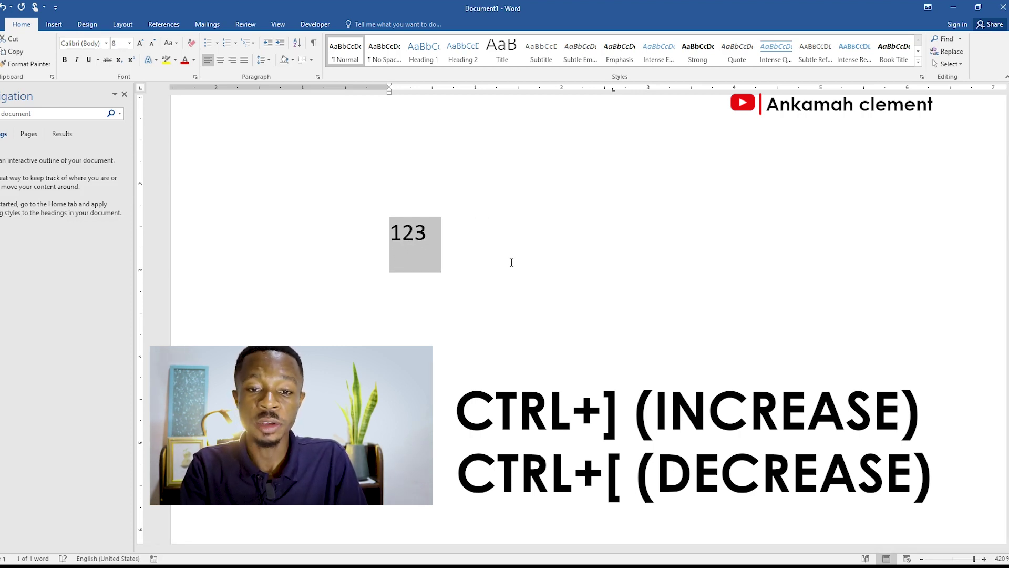
Enlarge "123" one point at a time to beyond size 20.
{"action": "key", "text": "ctrl+bracketright"}
{"action": "key", "text": "ctrl+bracketright"}
{"action": "key", "text": "ctrl+bracketright"}
{"action": "key", "text": "ctrl+bracketright"}
{"action": "key", "text": "ctrl+bracketright"}
{"action": "key", "text": "ctrl+bracketright"}
{"action": "key", "text": "ctrl+bracketright"}
{"action": "key", "text": "ctrl+bracketright"}
{"action": "key", "text": "ctrl+bracketright"}
{"action": "key", "text": "ctrl+bracketright"}
{"action": "key", "text": "ctrl+bracketright"}
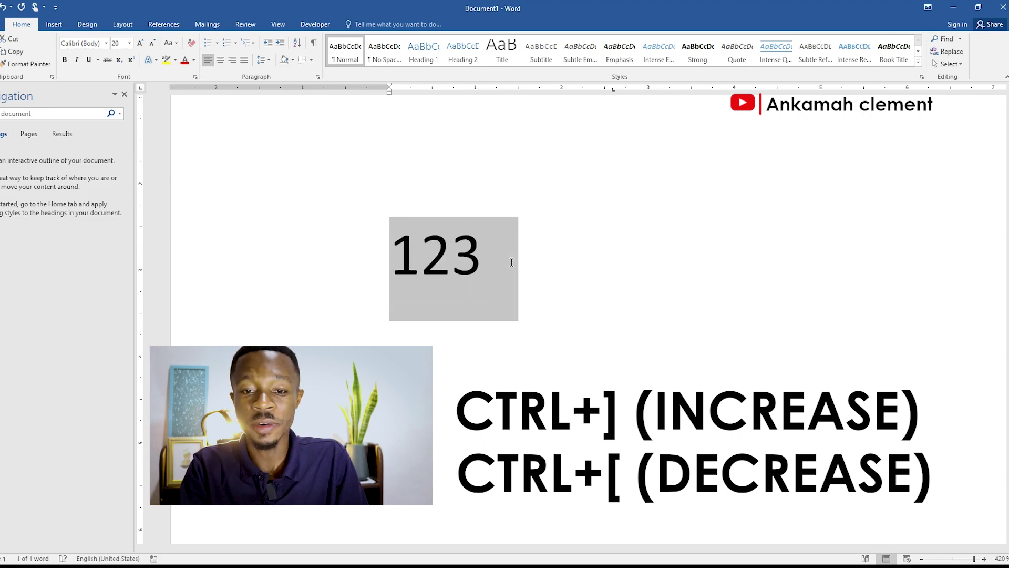
{"action": "key", "text": "ctrl+bracketright"}
{"action": "key", "text": "ctrl+bracketright"}
{"action": "key", "text": "ctrl+bracketright"}
{"action": "key", "text": "ctrl+bracketright"}
{"action": "key", "text": "ctrl+bracketright"}
{"action": "key", "text": "ctrl+bracketright"}
{"action": "key", "text": "ctrl+bracketright"}
{"action": "key", "text": "ctrl+bracketright"}
{"action": "key", "text": "ctrl+bracketright"}
{"action": "key", "text": "ctrl+bracketright"}
{"action": "key", "text": "ctrl+bracketright"}
{"action": "key", "text": "ctrl+bracketright"}
{"action": "key", "text": "ctrl+bracketright"}
{"action": "key", "text": "ctrl+bracketright"}
Shrink "123" one point at a time to font size 18.
{"action": "key", "text": "ctrl+bracketleft"}
{"action": "key", "text": "ctrl+bracketleft"}
{"action": "key", "text": "ctrl+bracketleft"}
{"action": "key", "text": "ctrl+bracketleft"}
{"action": "key", "text": "ctrl+bracketleft"}
{"action": "key", "text": "ctrl+bracketleft"}
{"action": "key", "text": "ctrl+bracketleft"}
{"action": "key", "text": "ctrl+bracketleft"}
{"action": "key", "text": "ctrl+bracketleft"}
{"action": "key", "text": "ctrl+bracketleft"}
{"action": "key", "text": "ctrl+bracketleft"}
{"action": "key", "text": "ctrl+bracketleft"}
{"action": "key", "text": "ctrl+bracketleft"}
{"action": "key", "text": "ctrl+bracketleft"}
{"action": "key", "text": "ctrl+bracketleft"}
{"action": "key", "text": "ctrl+bracketleft"}
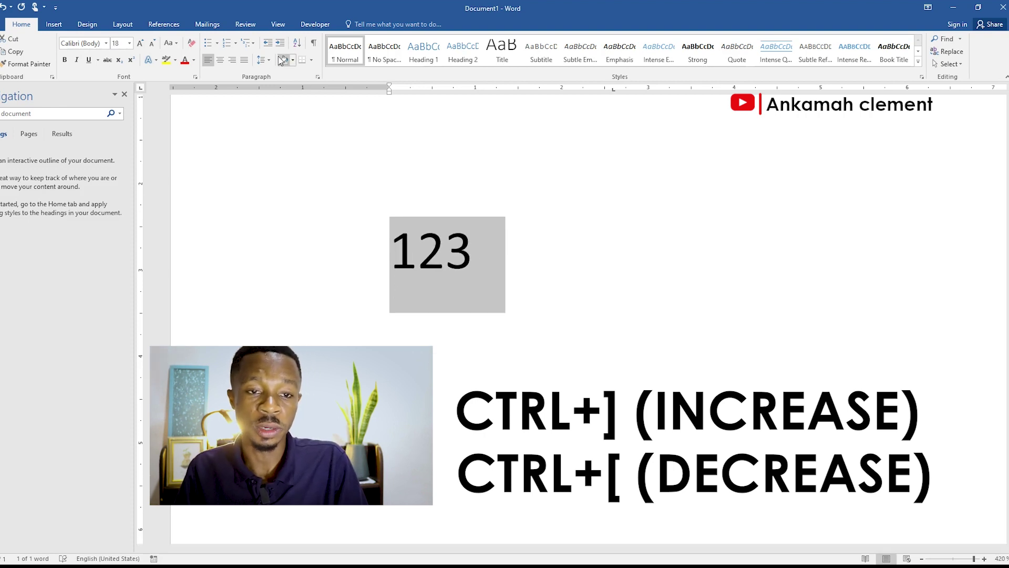
Set the font of "123" to Century Gothic and its size to 12.
{"action": "left_click", "coordinate": [106, 45]}
{"action": "scroll", "coordinate": [126, 211], "scroll_direction": "down", "scroll_amount": 10}
{"action": "scroll", "coordinate": [127, 277], "scroll_direction": "up", "scroll_amount": 10}
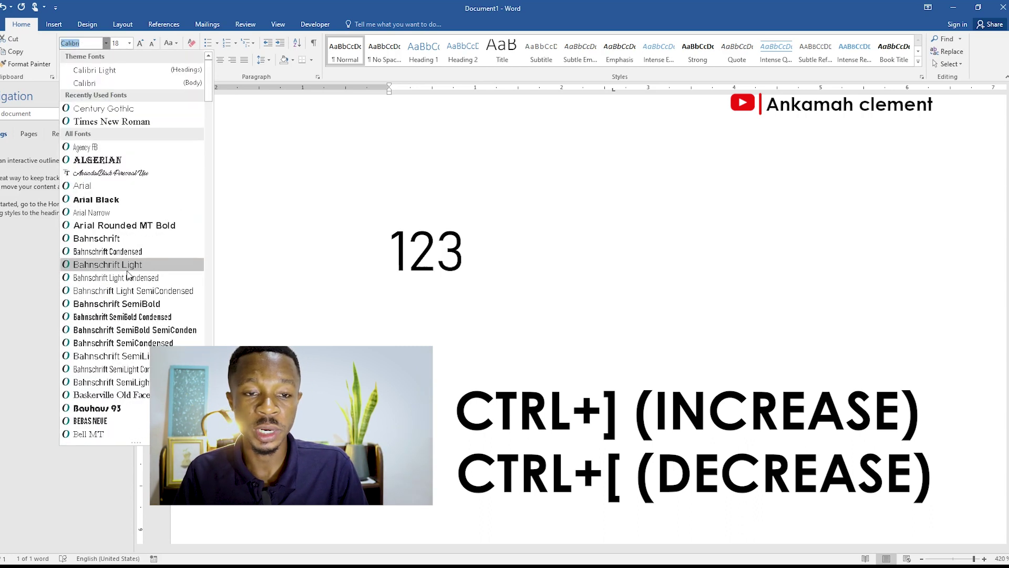
{"action": "left_click", "coordinate": [103, 108]}
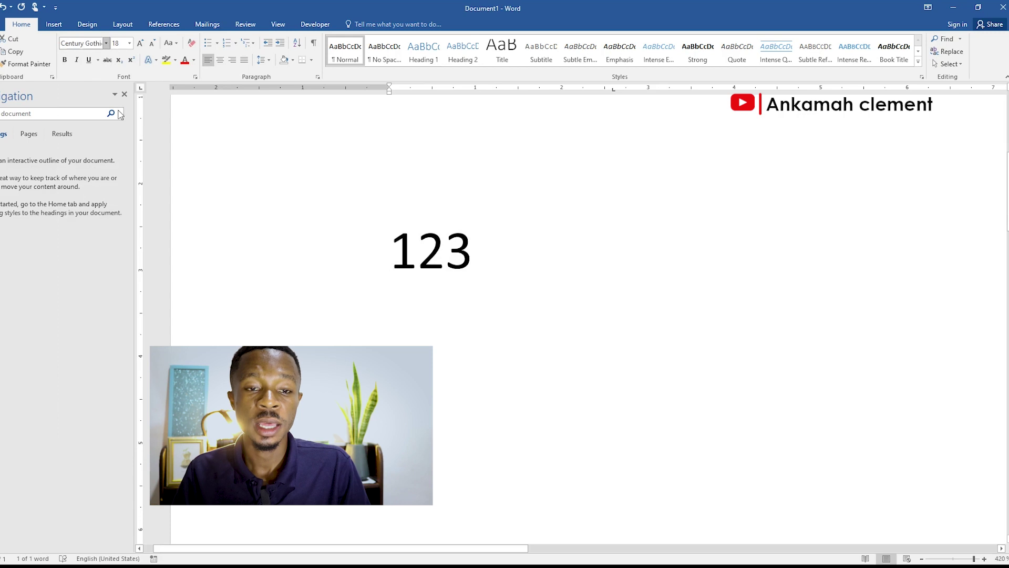
{"action": "left_click", "coordinate": [129, 44]}
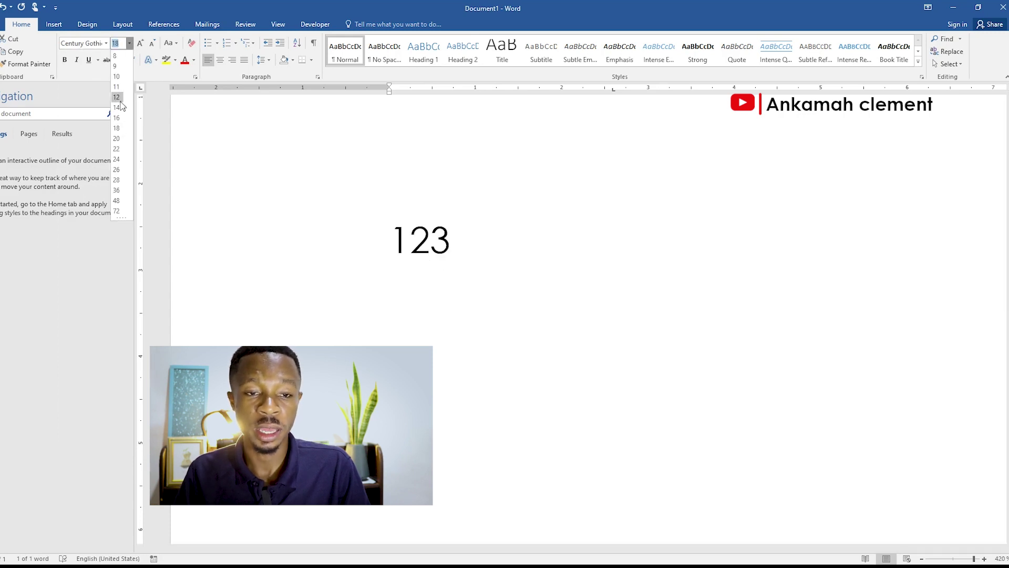
{"action": "left_click", "coordinate": [118, 97]}
{"action": "left_click", "coordinate": [130, 44]}
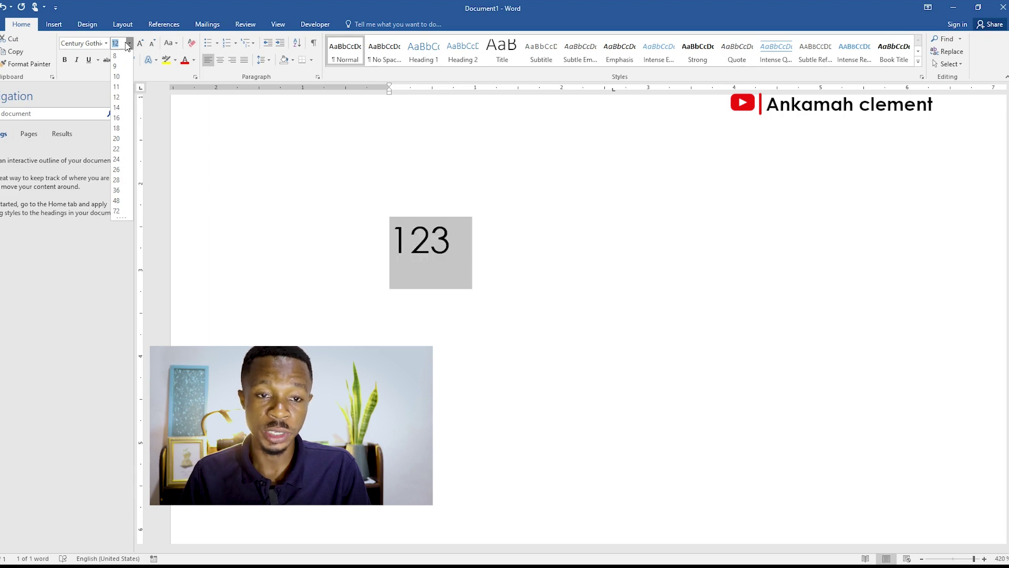
{"action": "left_click", "coordinate": [135, 4]}
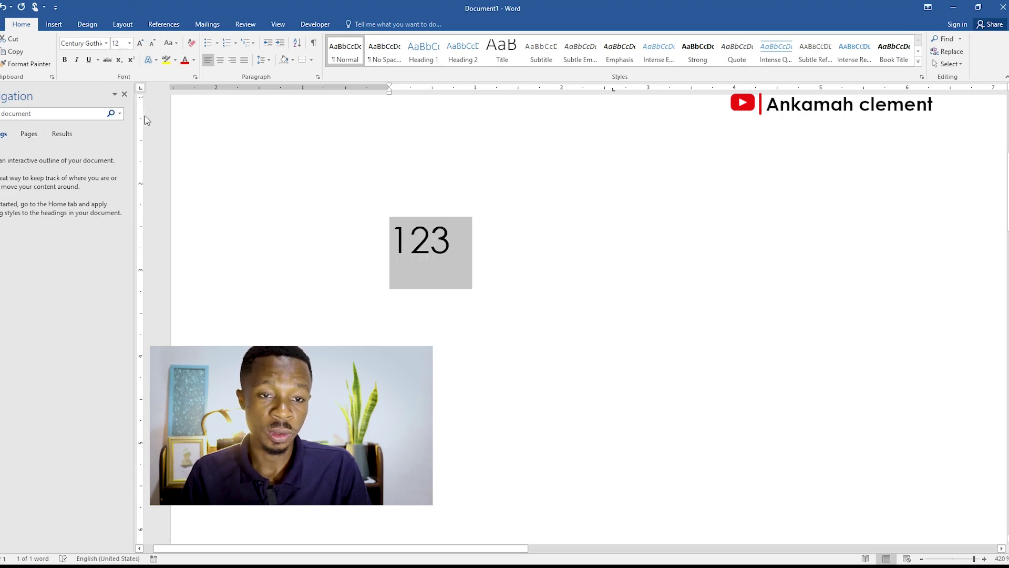
Replace "123" with "abc" and select the new text.
{"action": "left_click", "coordinate": [173, 47]}
{"action": "left_click", "coordinate": [172, 48]}
{"action": "left_click", "coordinate": [173, 47]}
{"action": "left_click", "coordinate": [466, 239]}
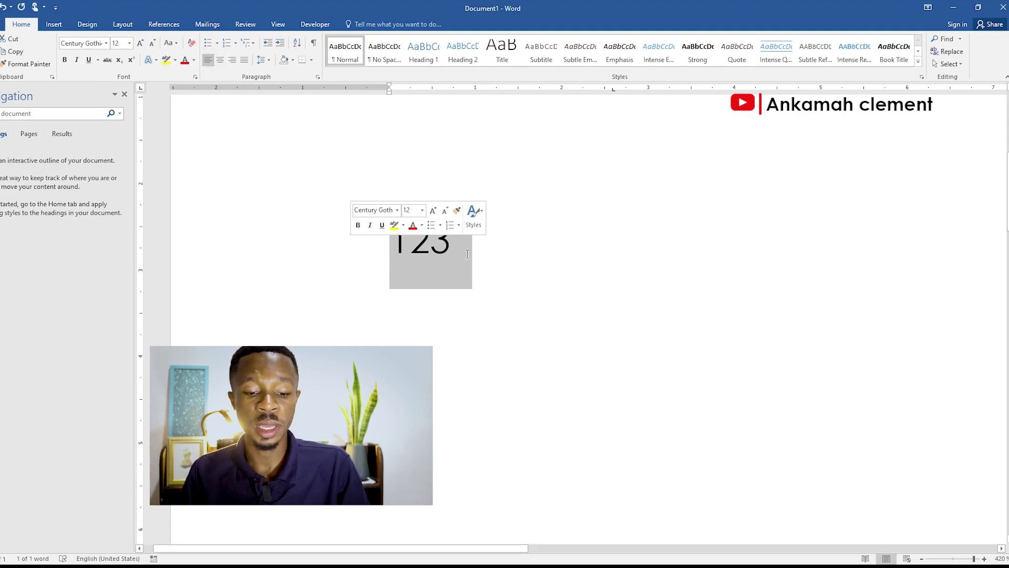
{"action": "type", "text": "abc"}
{"action": "left_click_drag", "start_coordinate": [464, 247], "coordinate": [349, 250]}
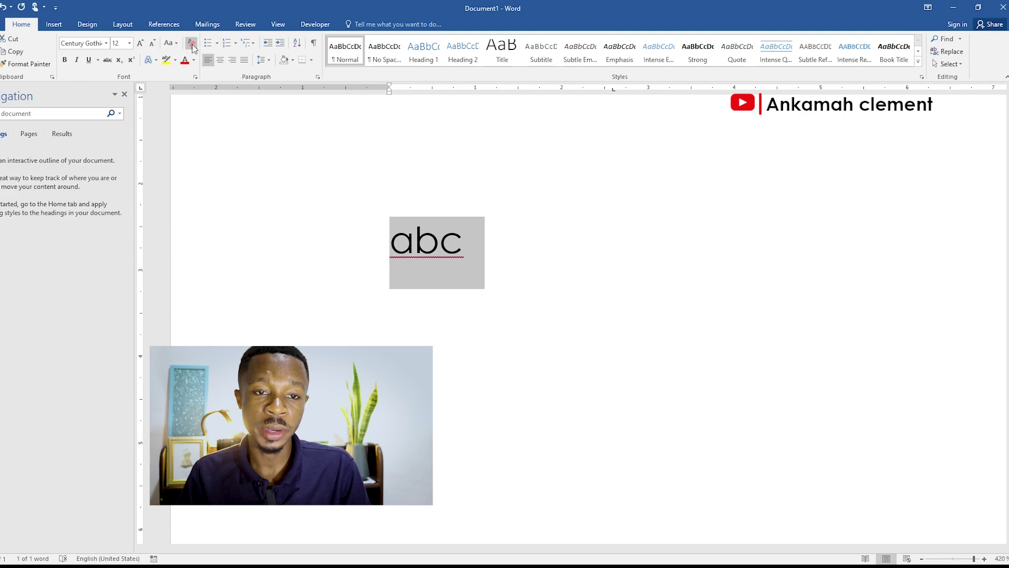
Change the case of "abc" to Capitalize Each Word, followed by UPPERCASE.
{"action": "left_click", "coordinate": [175, 45]}
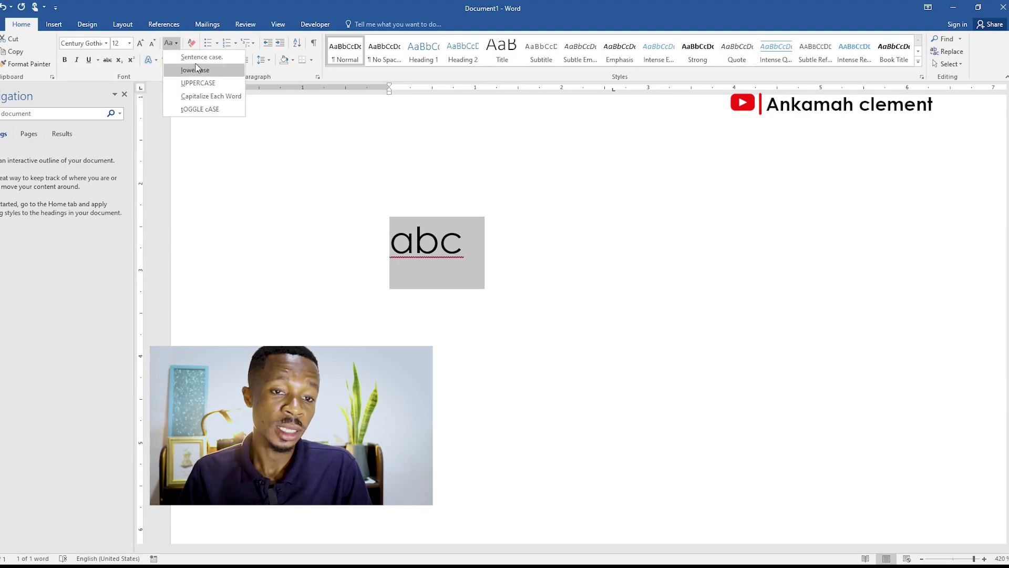
{"action": "left_click", "coordinate": [213, 97]}
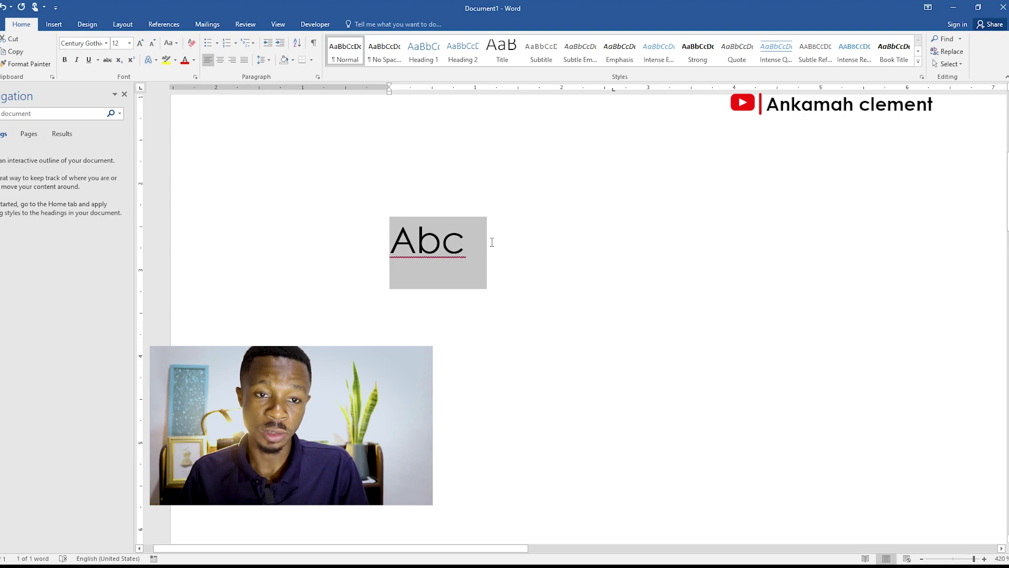
{"action": "left_click", "coordinate": [177, 47]}
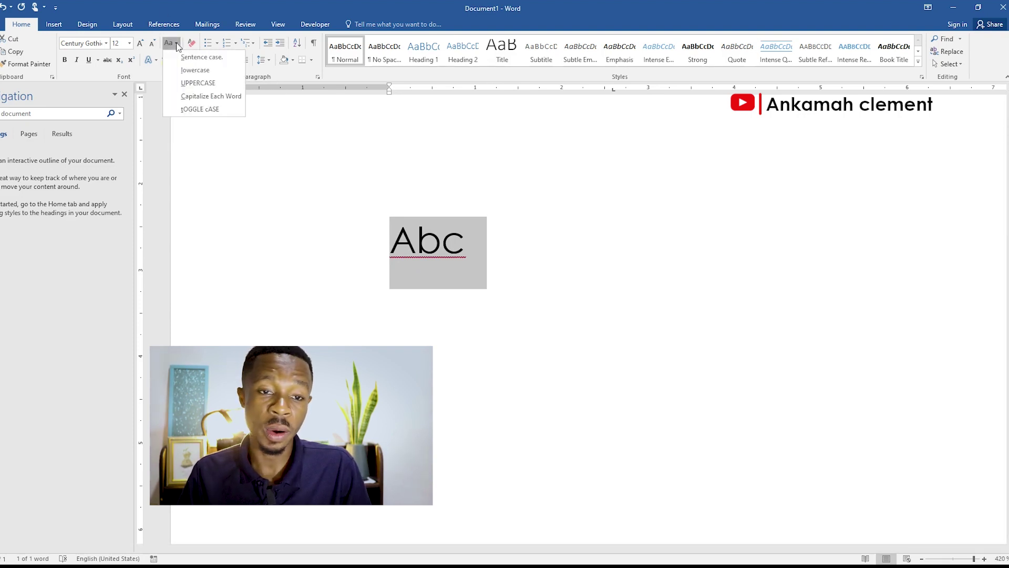
{"action": "left_click", "coordinate": [208, 82]}
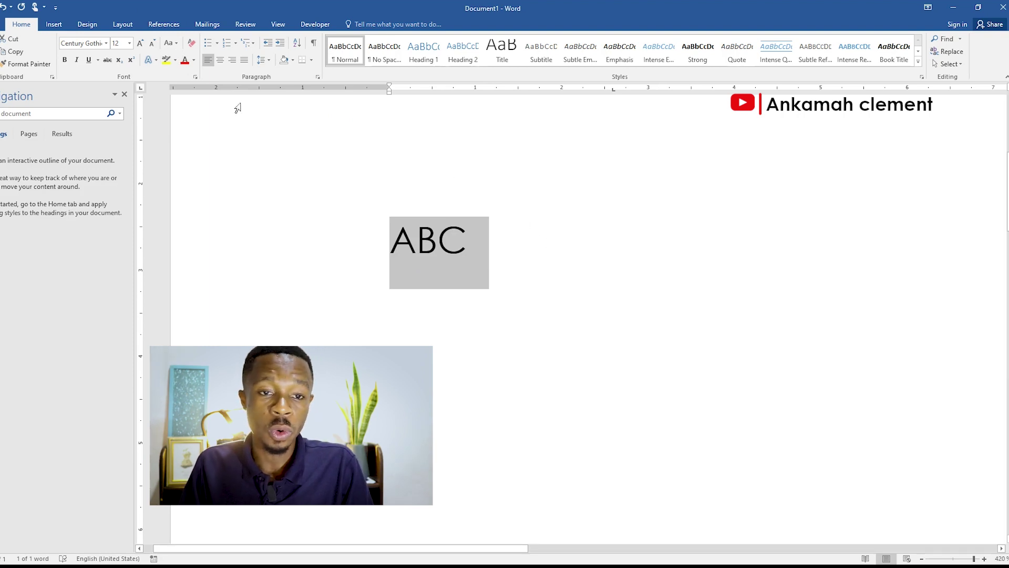
Apply toggle case to the uppercase sample text twice, reselecting the text in between.
{"action": "left_click", "coordinate": [171, 42]}
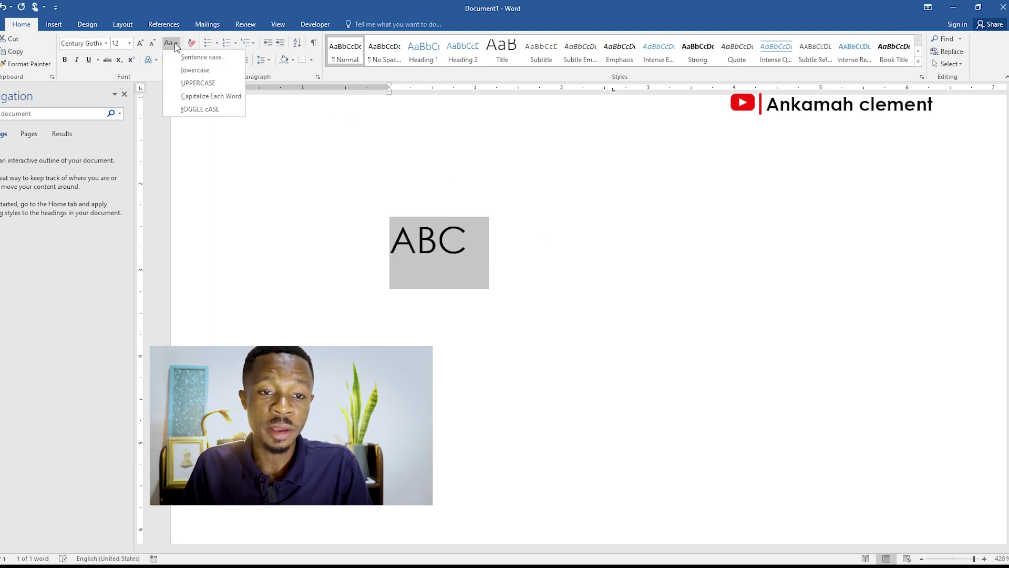
{"action": "left_click", "coordinate": [212, 109]}
{"action": "left_click", "coordinate": [415, 242]}
{"action": "left_click_drag", "start_coordinate": [485, 255], "coordinate": [390, 247]}
{"action": "left_click", "coordinate": [171, 43]}
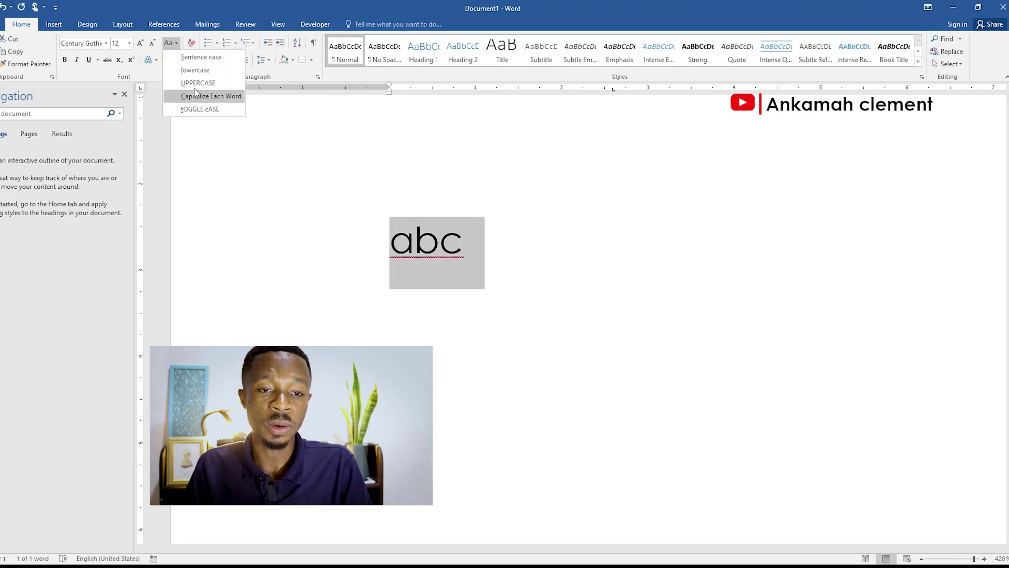
{"action": "left_click", "coordinate": [205, 110]}
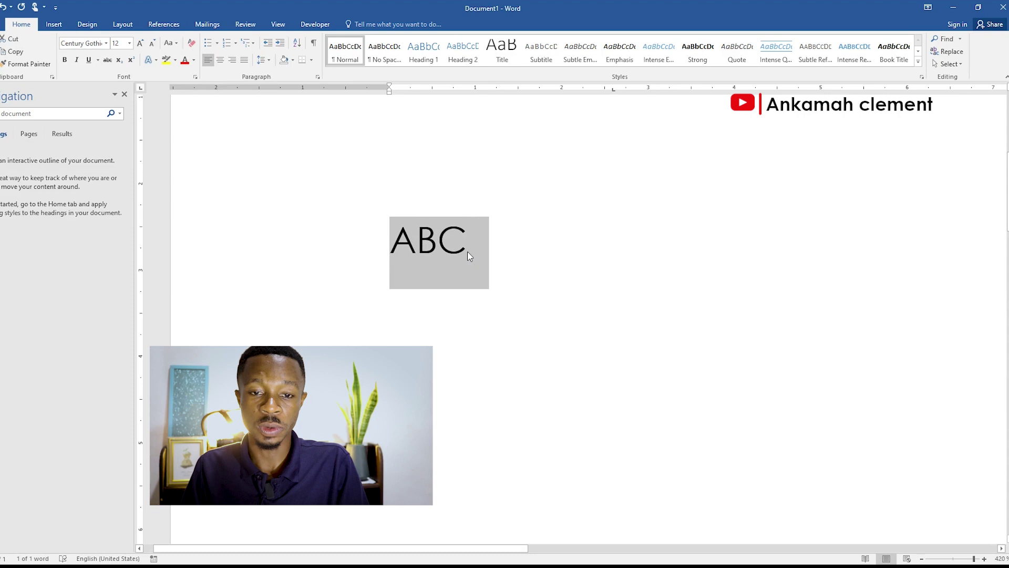
Change the sample text to lowercase, followed by Sentence case.
{"action": "left_click", "coordinate": [171, 42]}
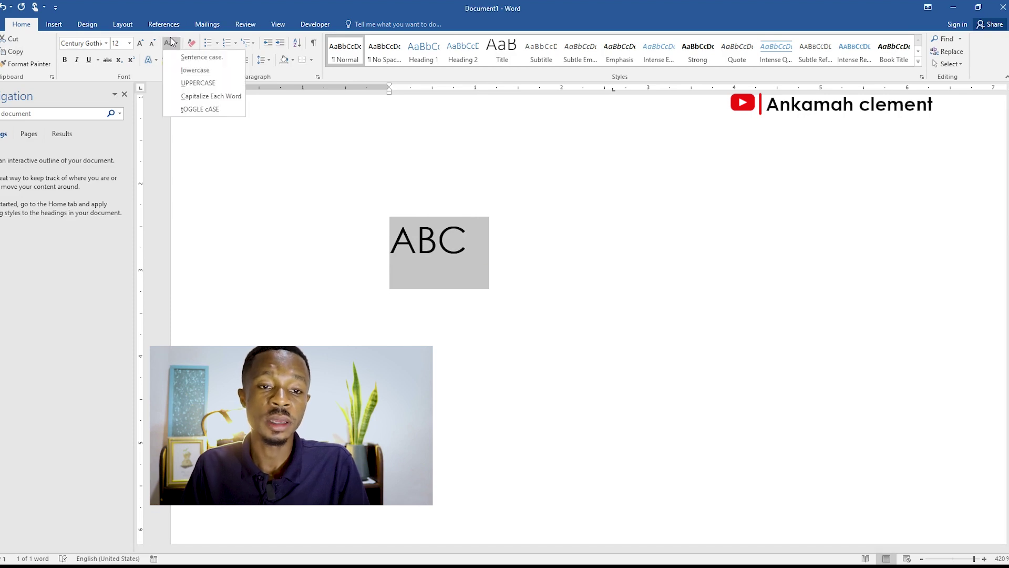
{"action": "left_click", "coordinate": [205, 72]}
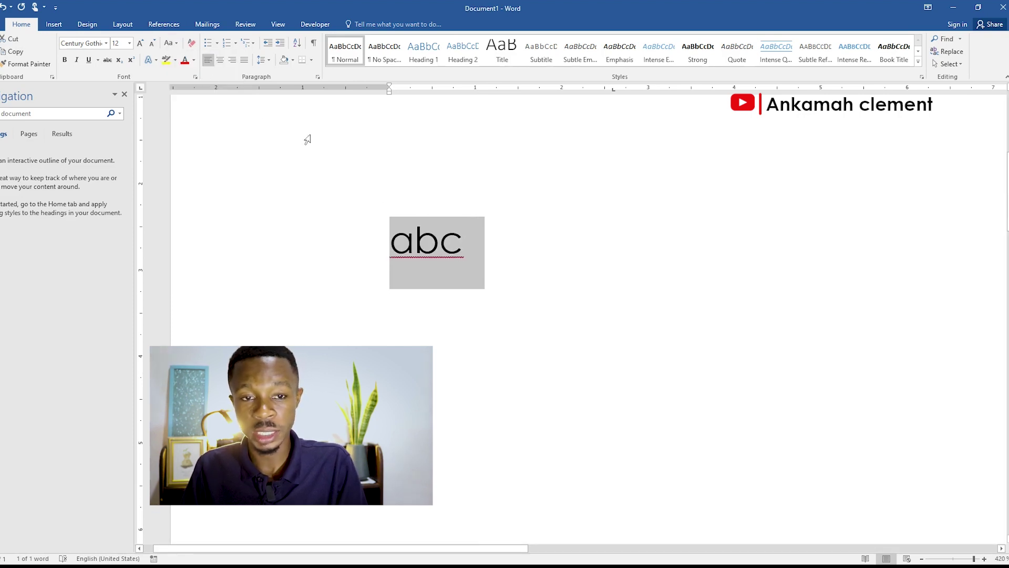
{"action": "left_click", "coordinate": [171, 43]}
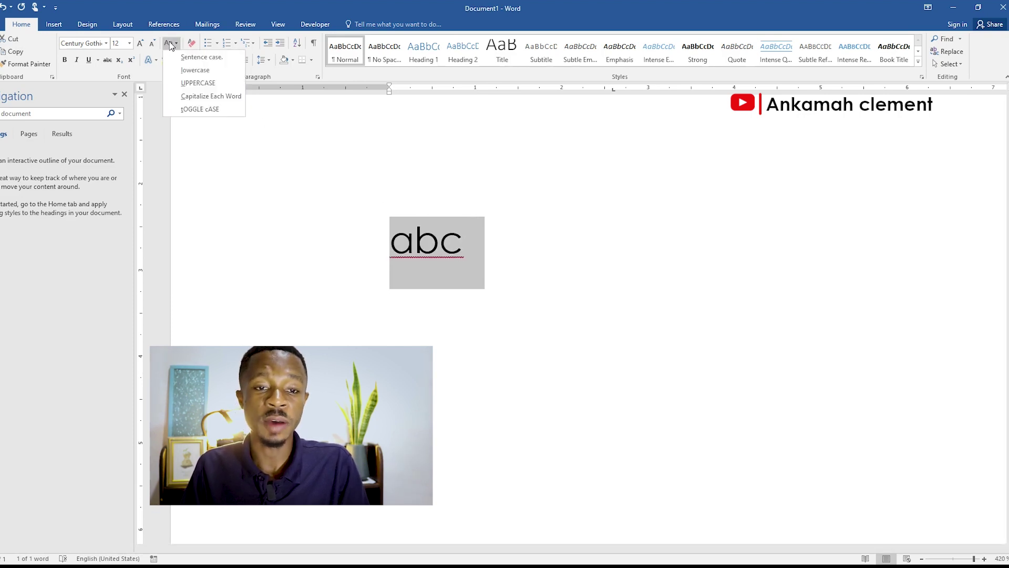
{"action": "left_click", "coordinate": [201, 56]}
Replace the sample word with a sentence starting with a person's first name followed by "is g".
{"action": "left_click", "coordinate": [497, 248]}
{"action": "left_click", "coordinate": [374, 248]}
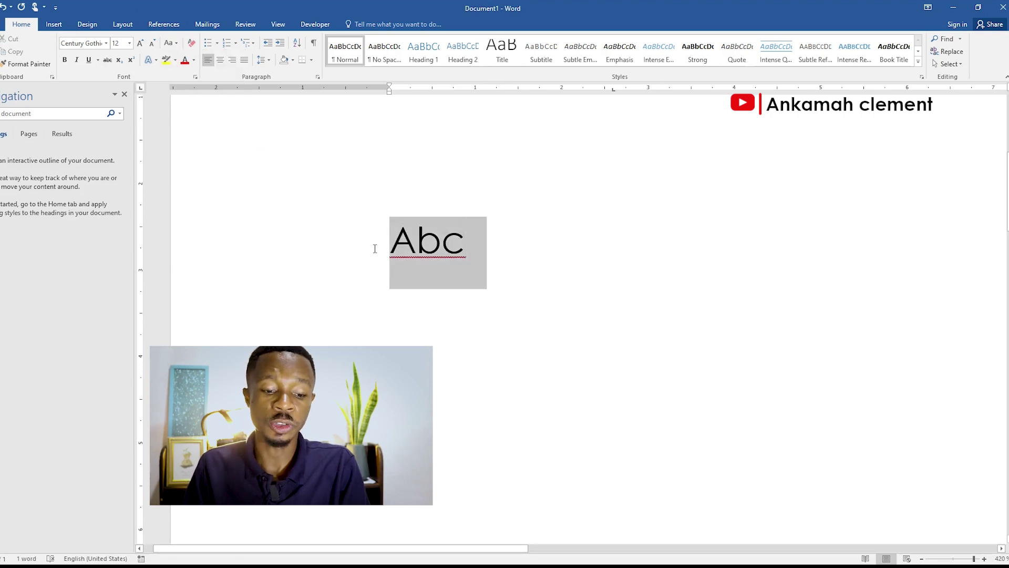
{"action": "type", "text": "kofi is"}
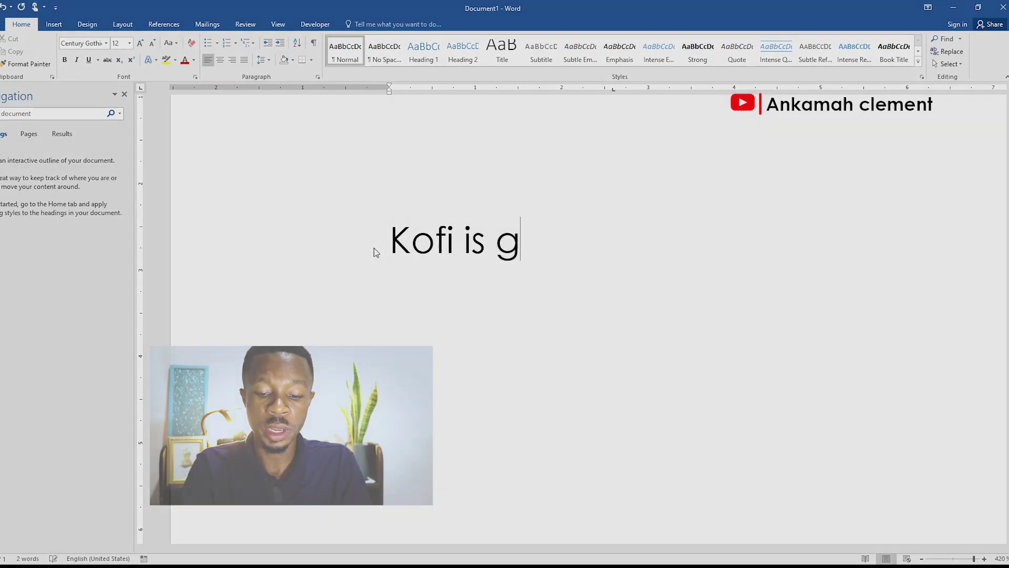